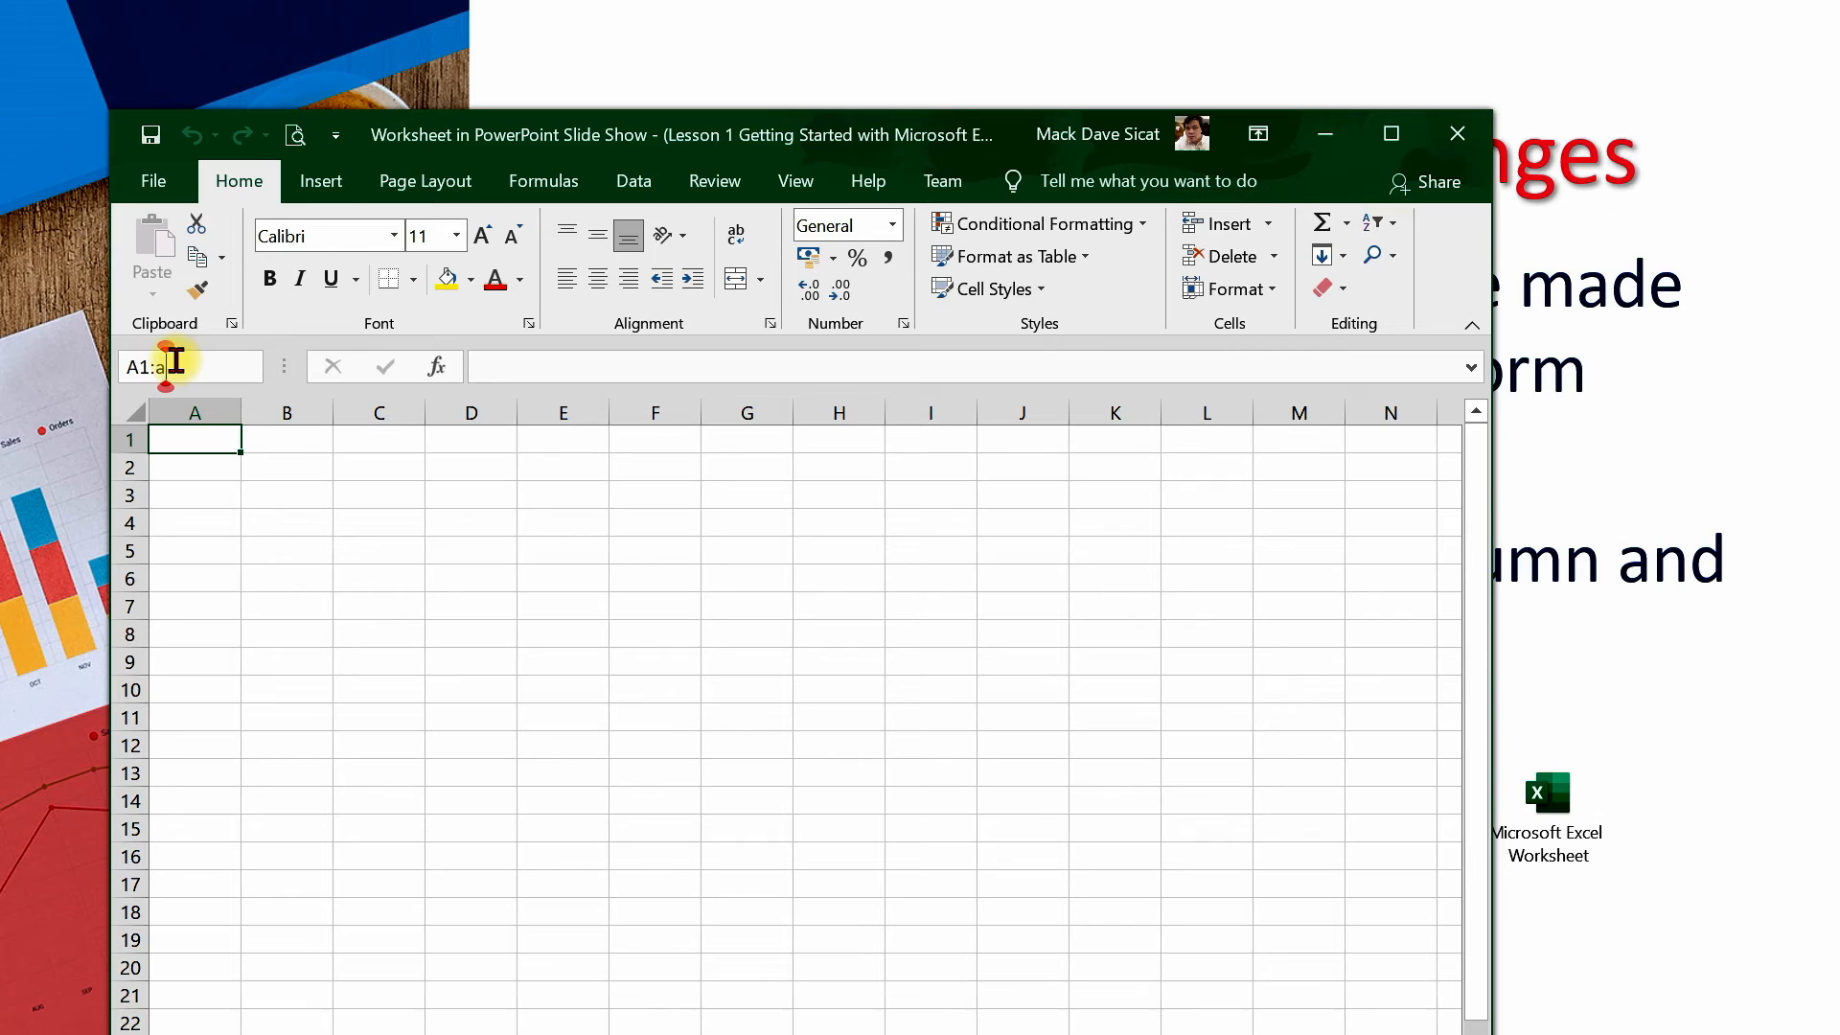
Select the ranges A1:A8 and then A1:B8 by entering their references in the Name Box
key("Return")
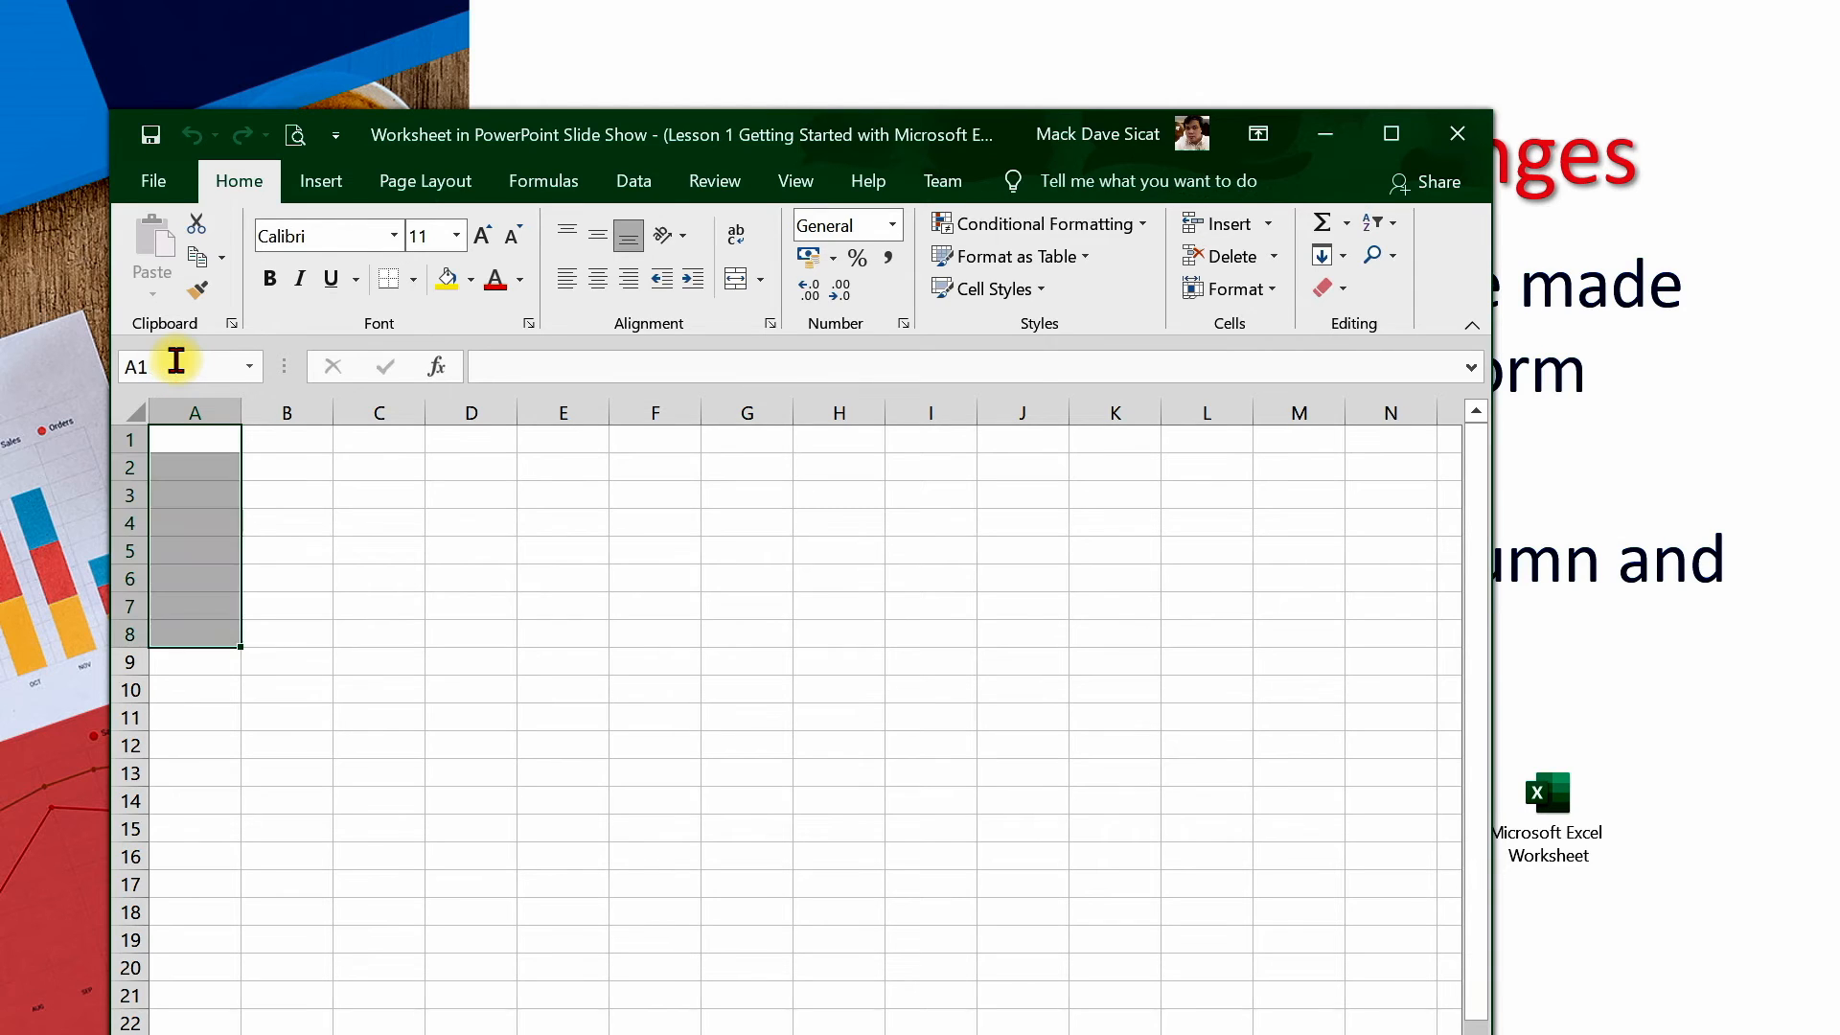
left_click(187, 367)
type(":")
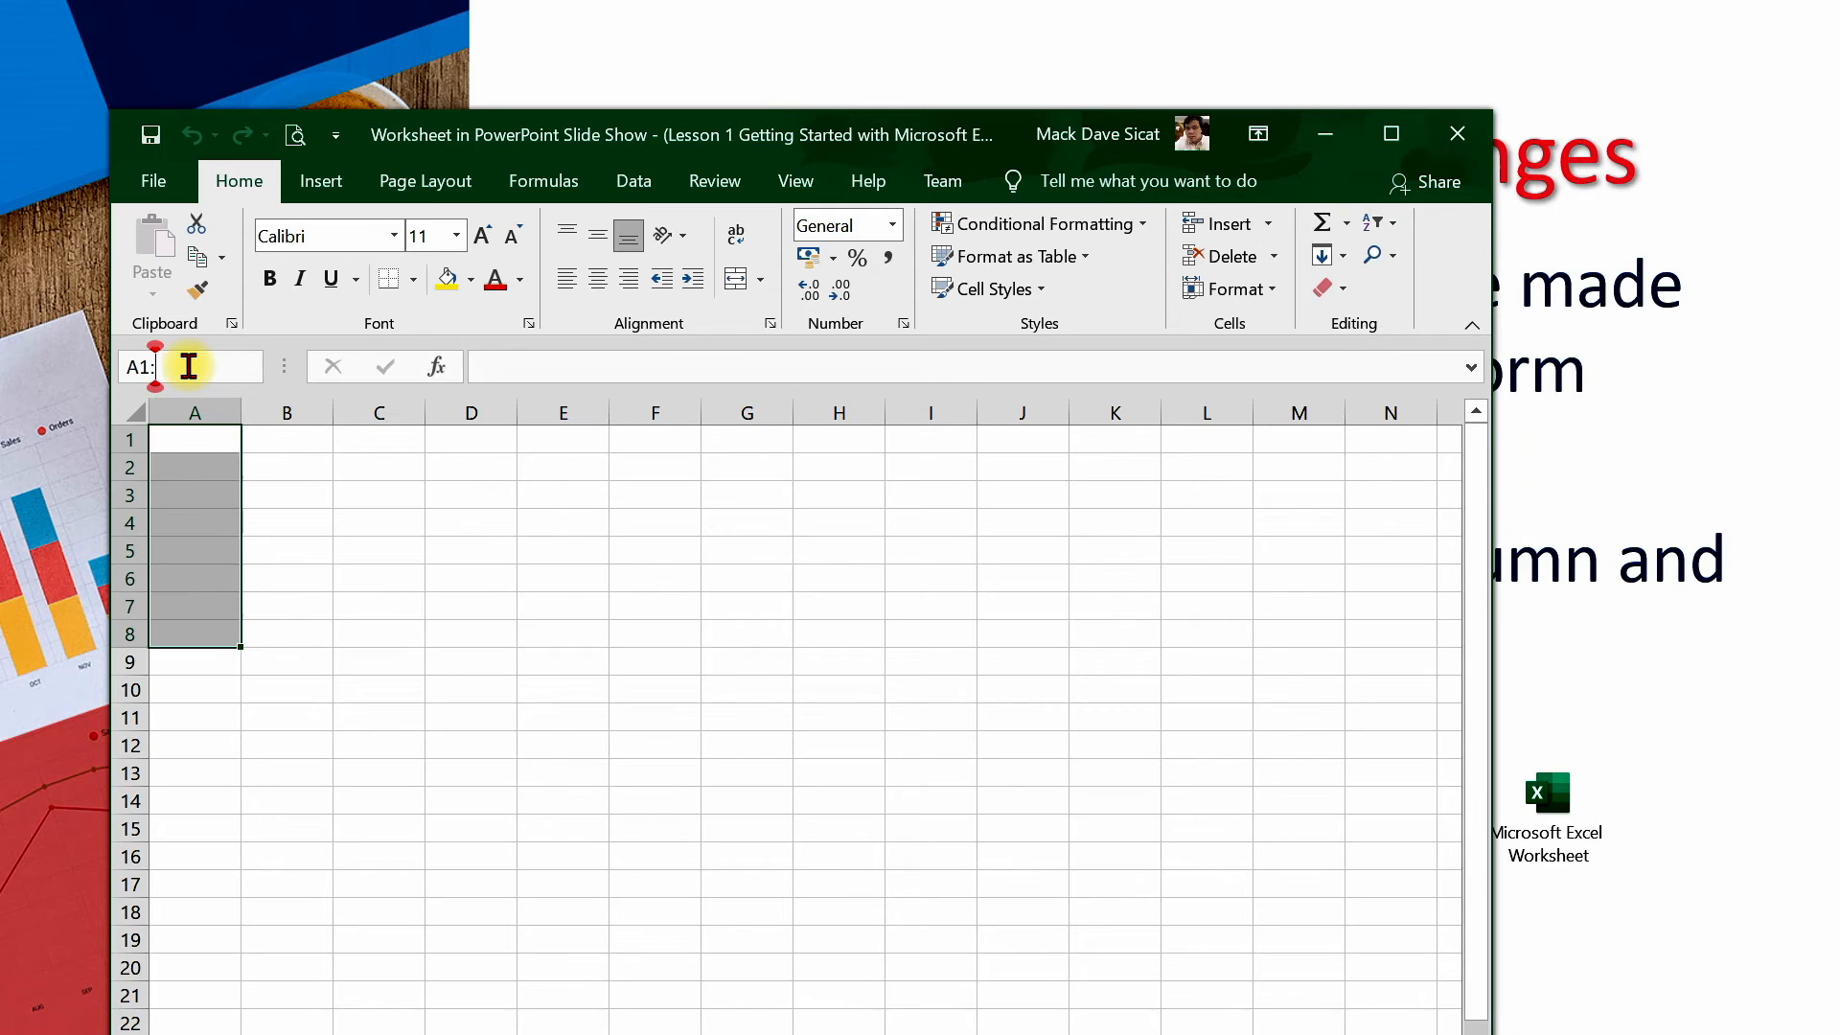
type("b8")
key("Return")
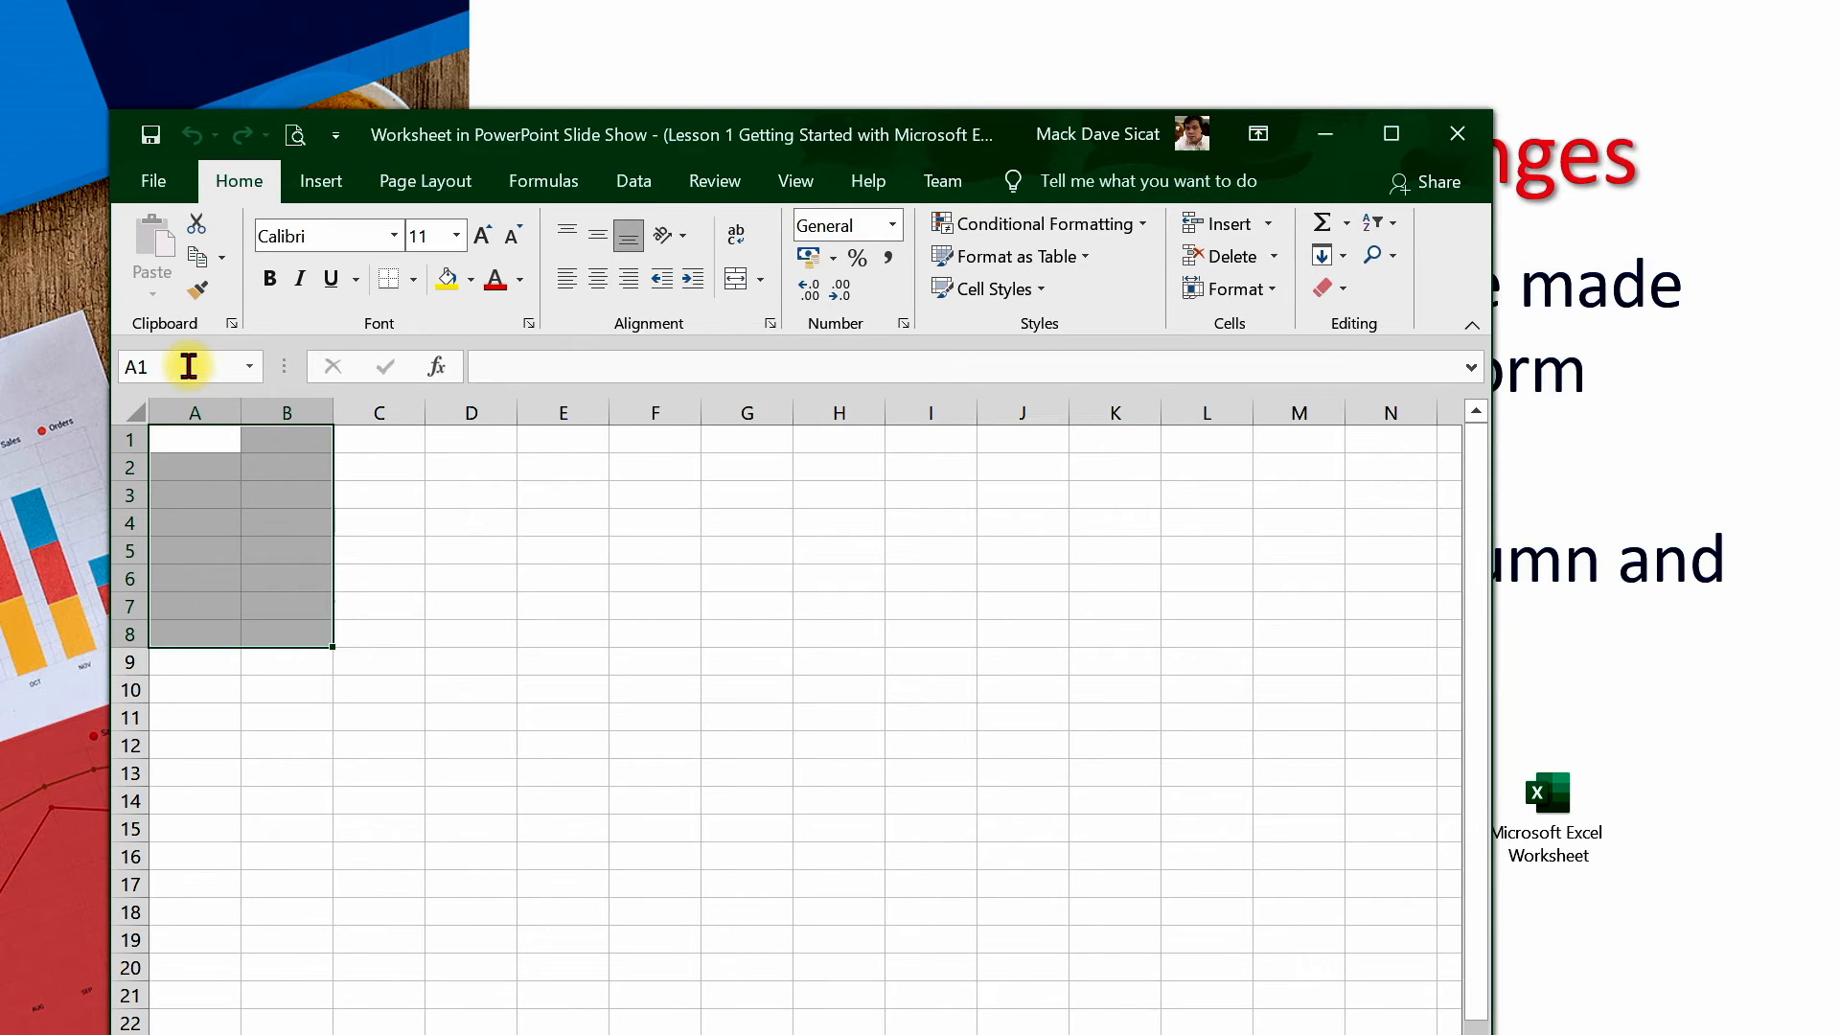
Select the cell range A1:B10 directly on the worksheet grid
left_click(569, 655)
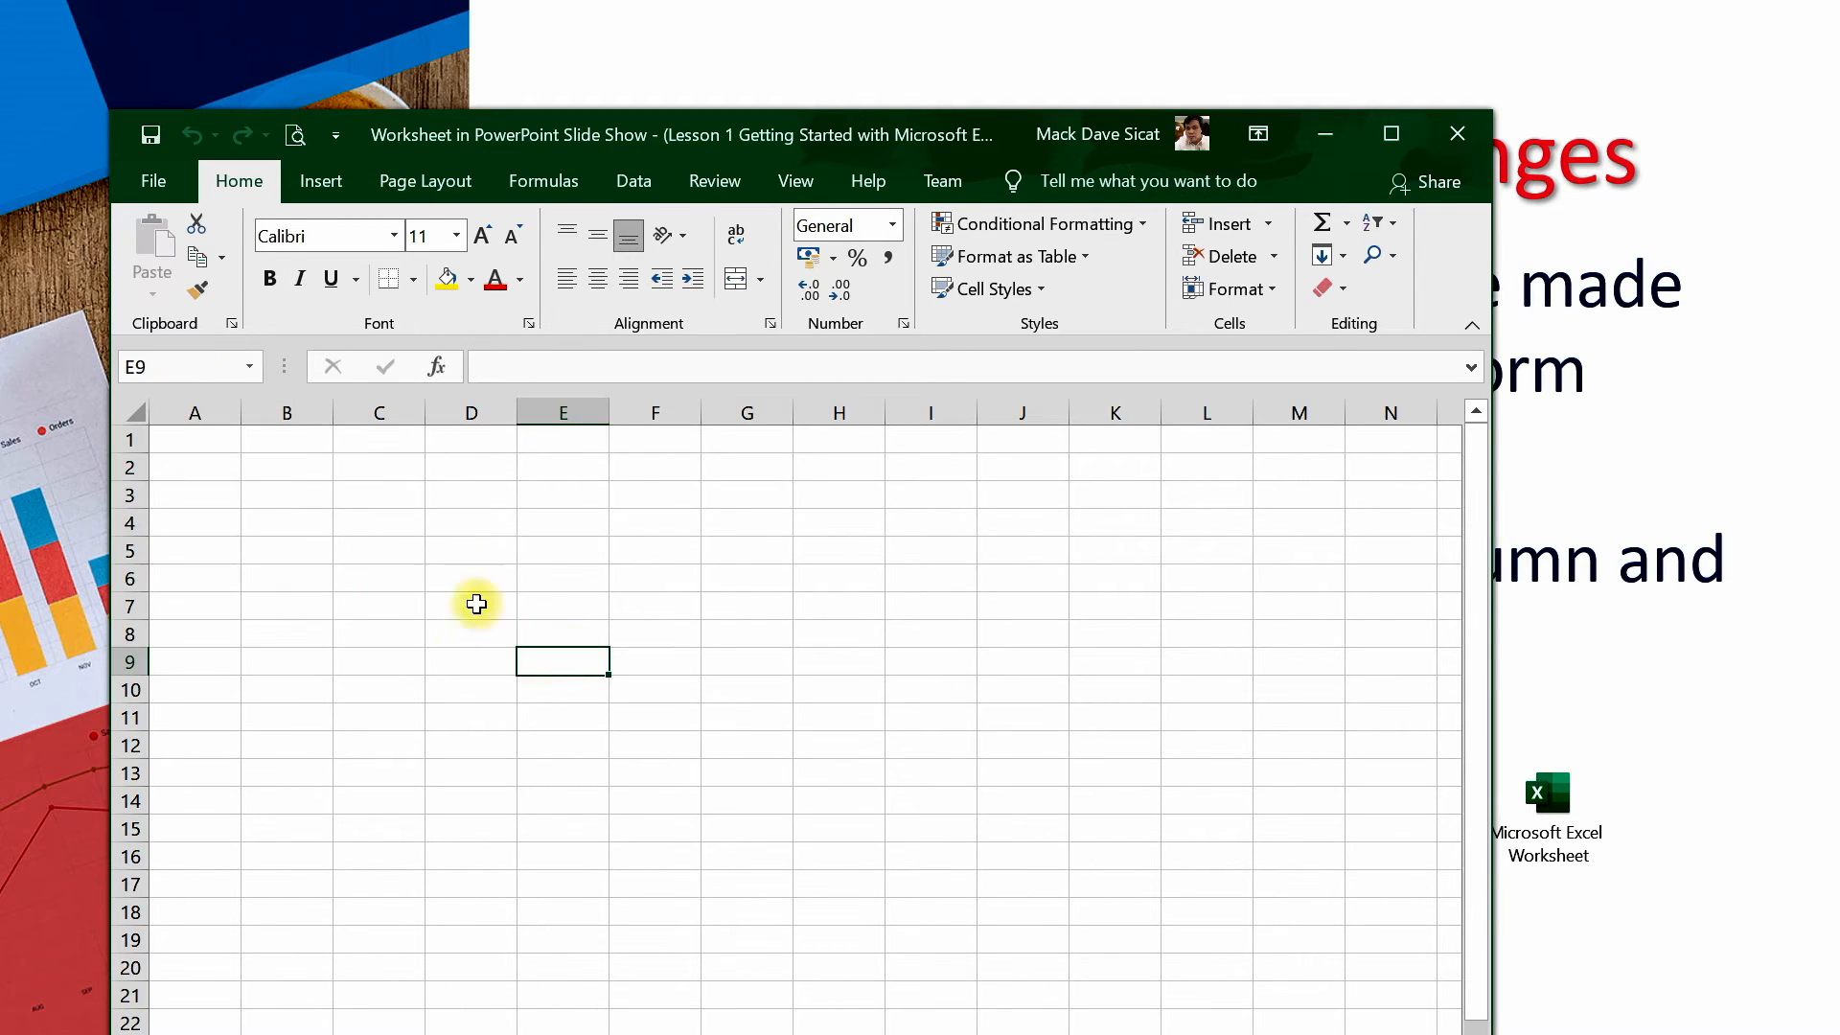
left_click(188, 446)
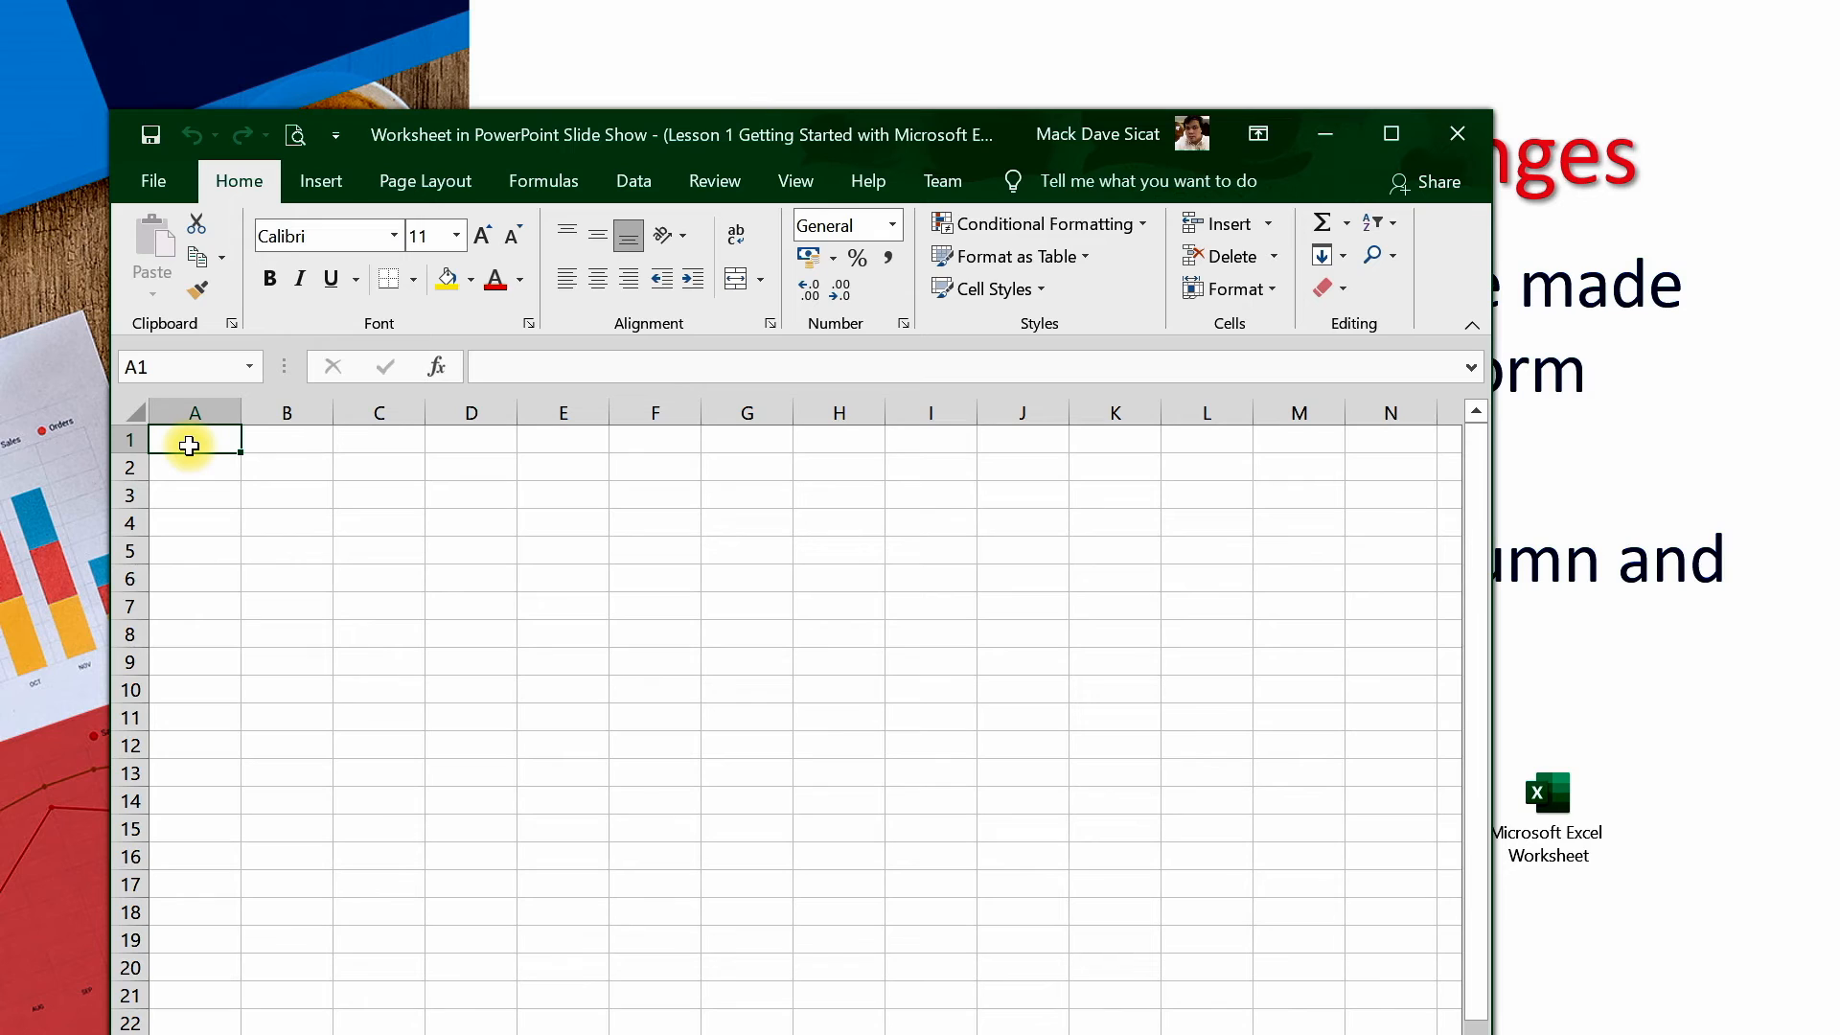
left_click_drag(191, 446, 319, 690)
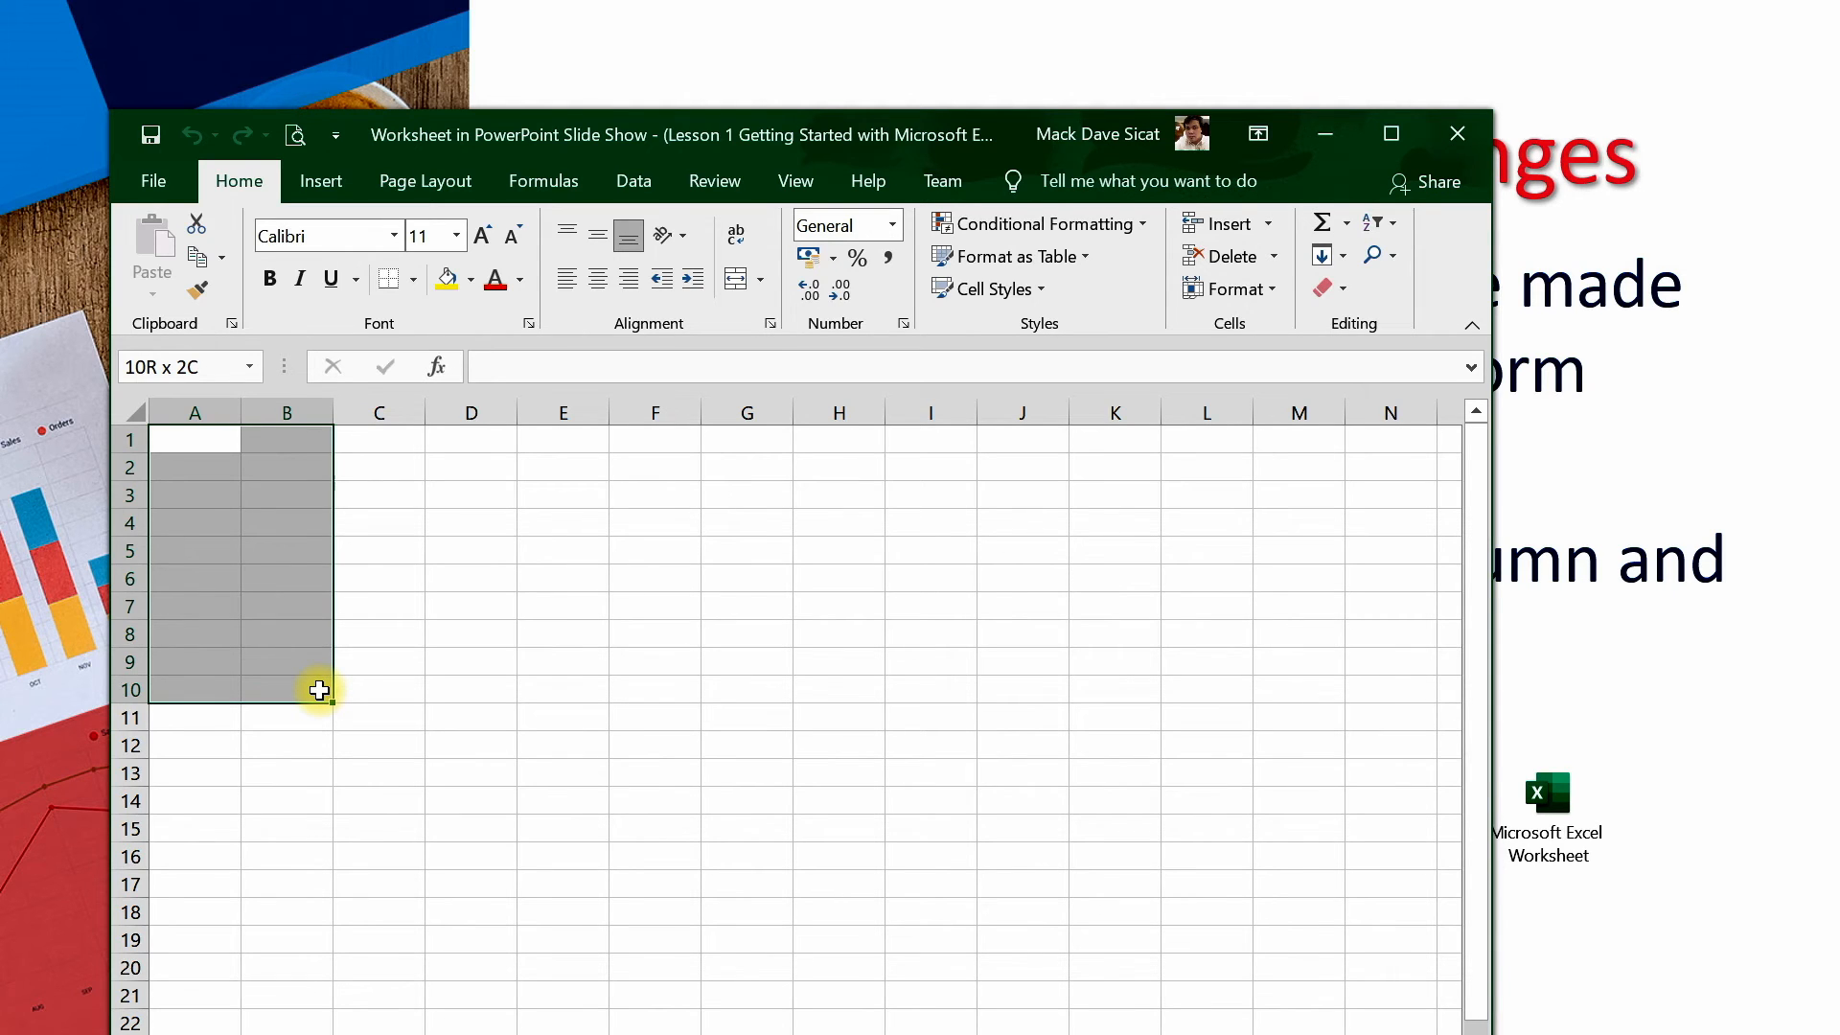
left_click_drag(319, 690, 320, 687)
left_click(1655, 690)
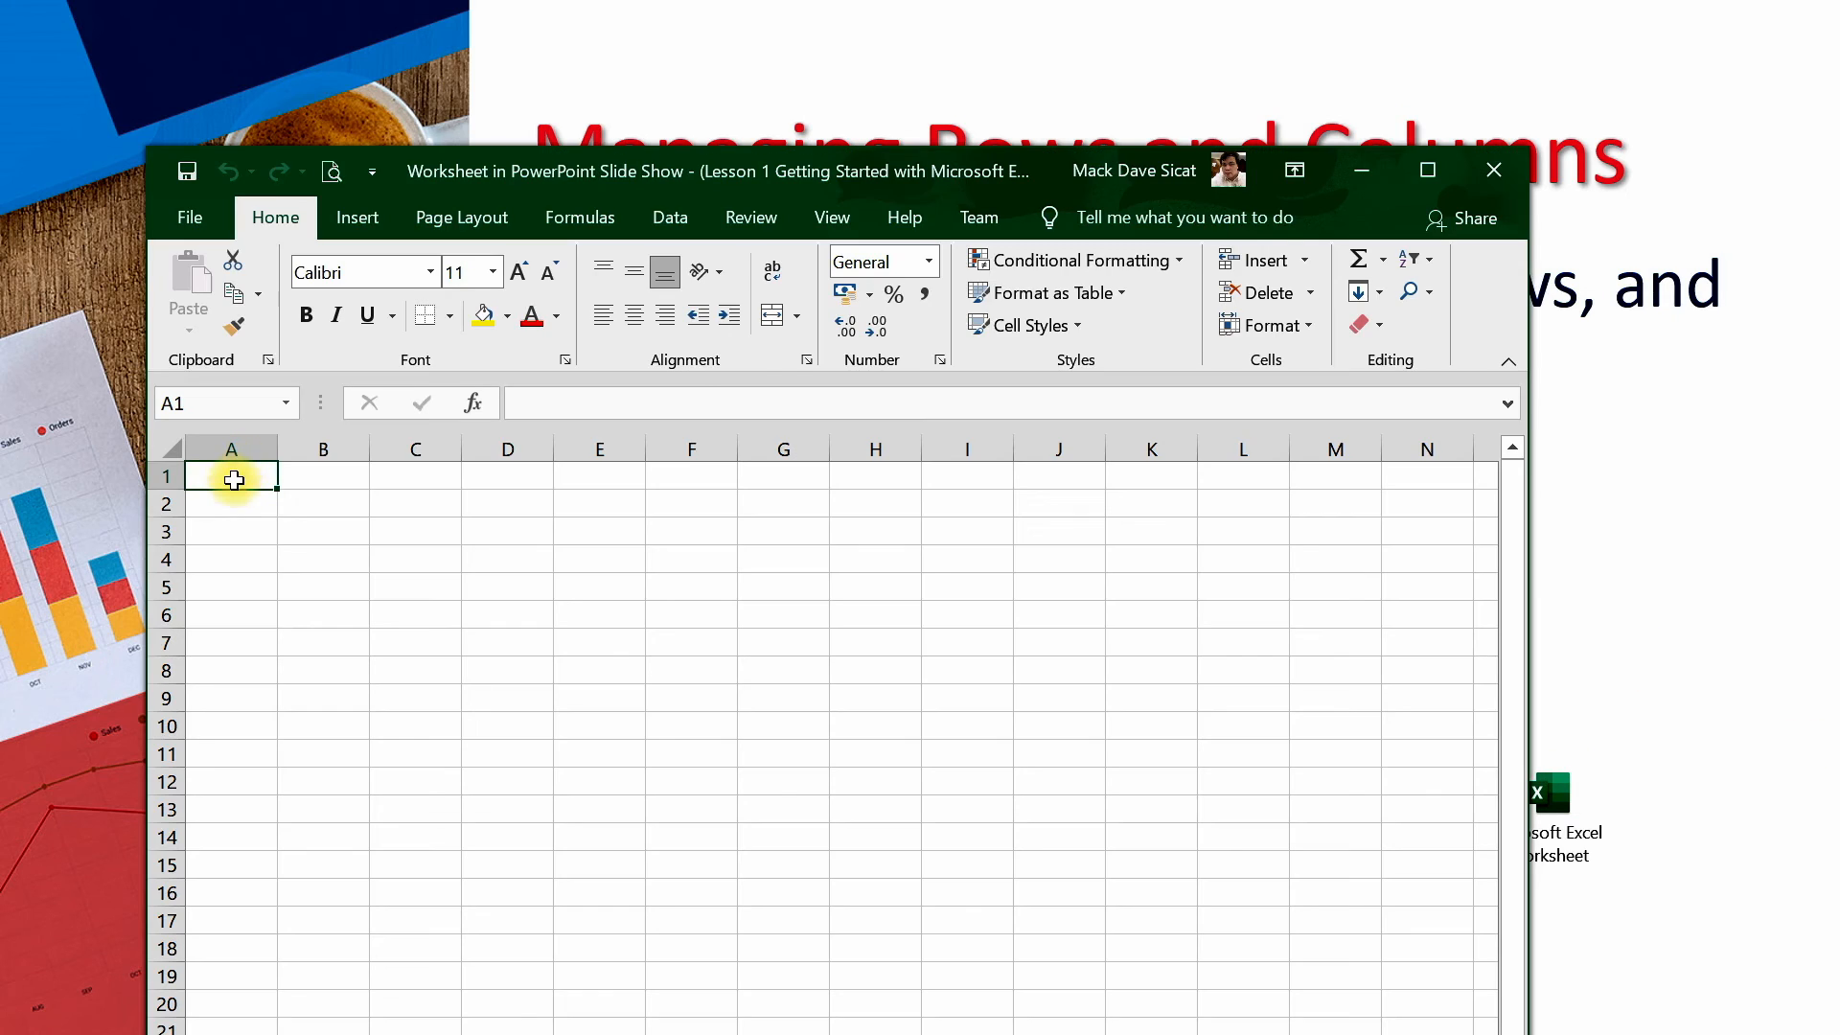
Enter the text Grade 5 in cell A1
type("GRade")
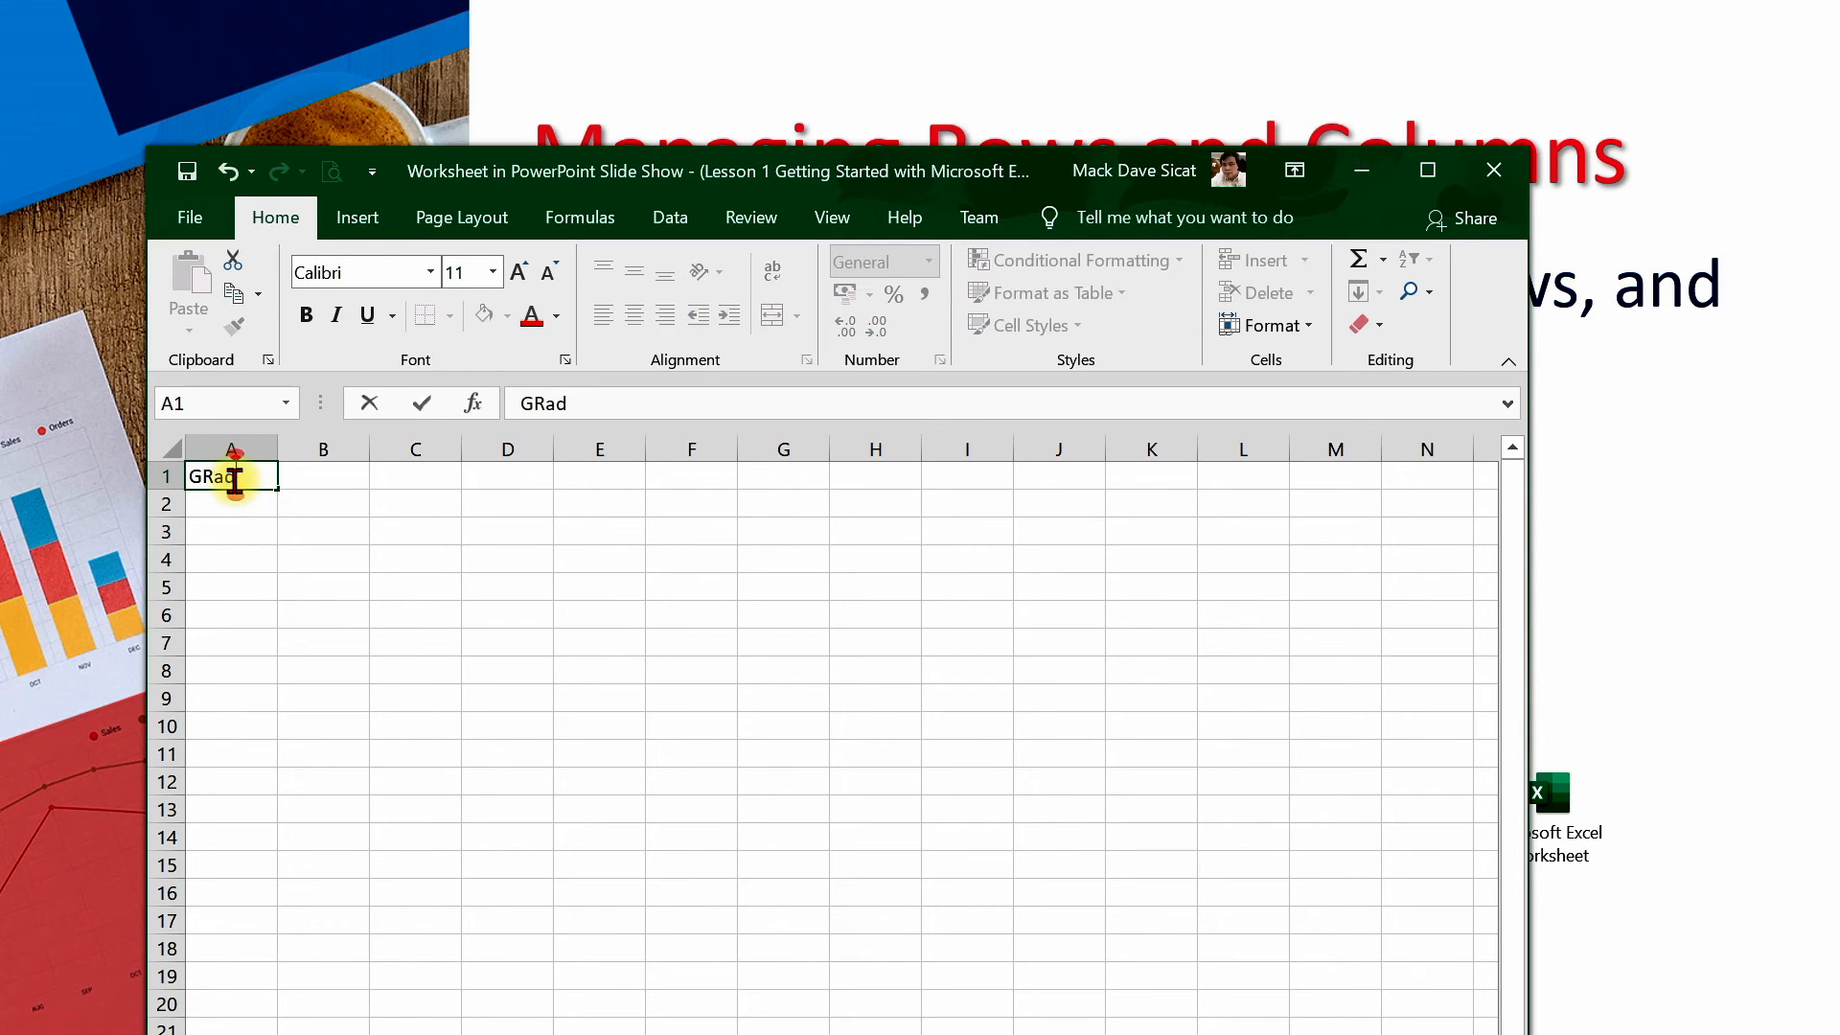
key("BackSpace")
key("BackSpace")
key("BackSpace")
type("ade 5")
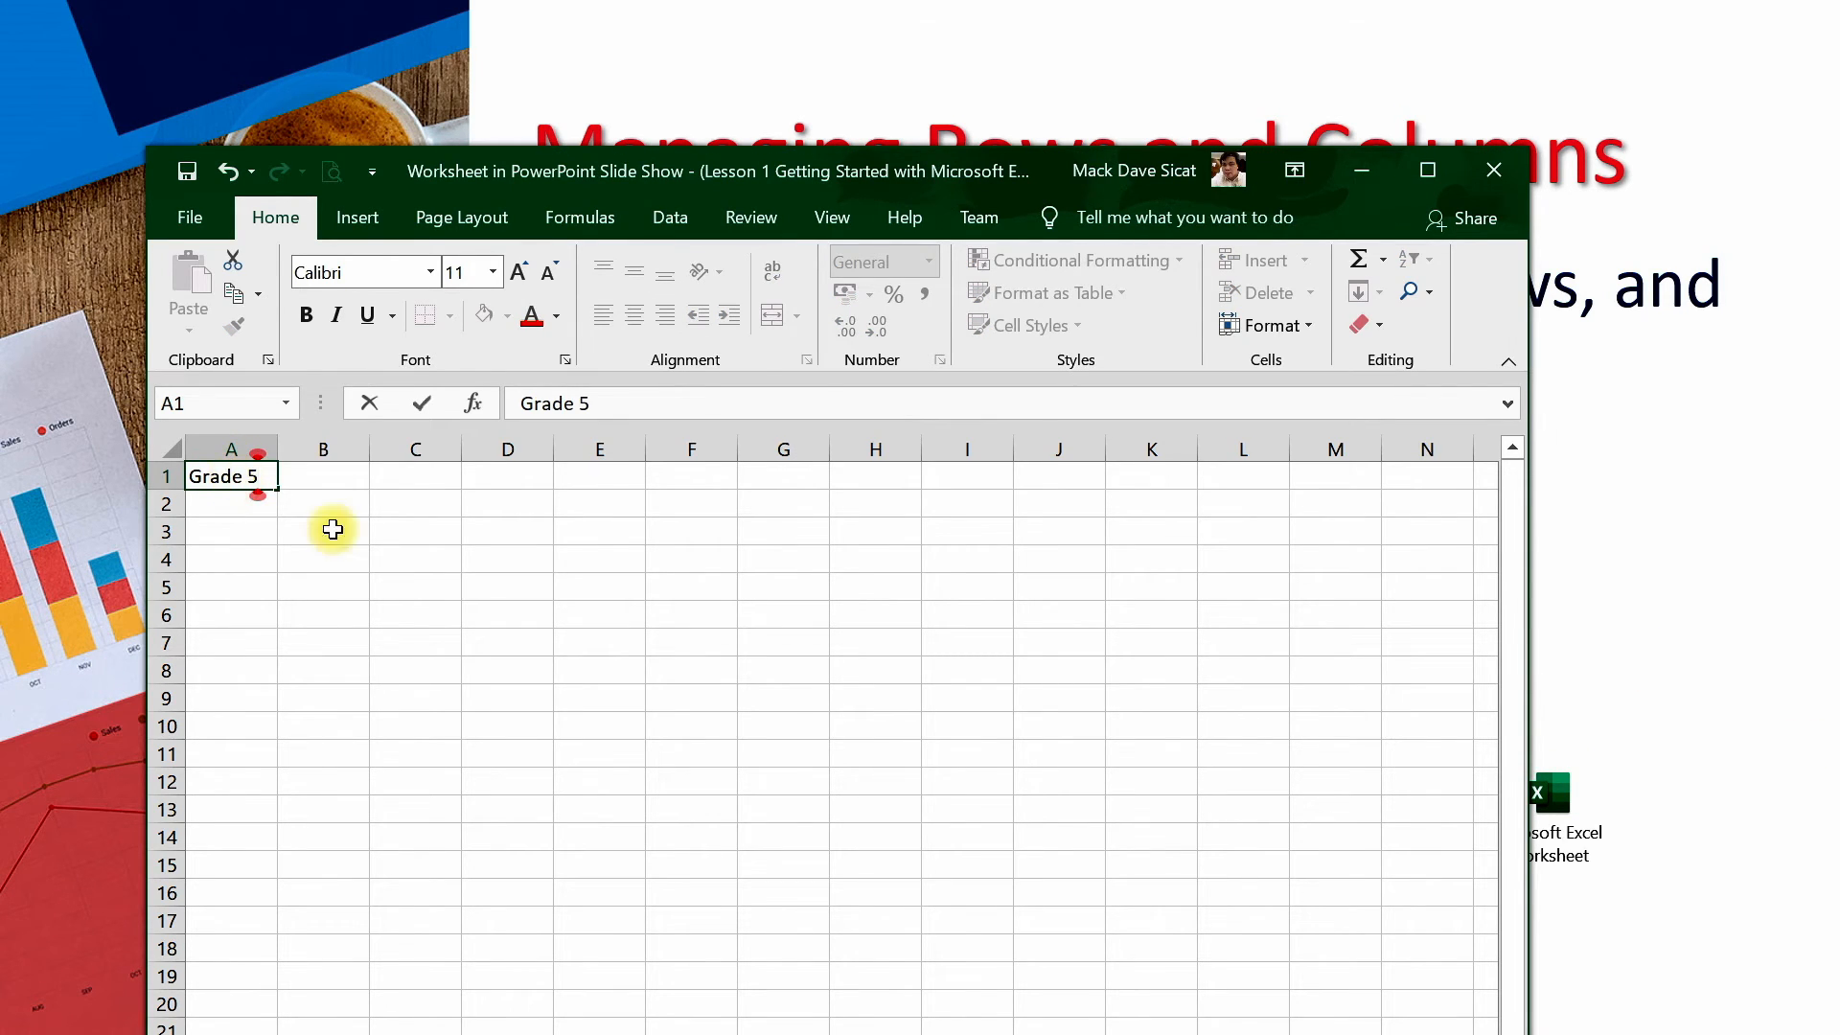
left_click(342, 579)
Insert a cell at A1, shifting the existing cells down
left_click(242, 483)
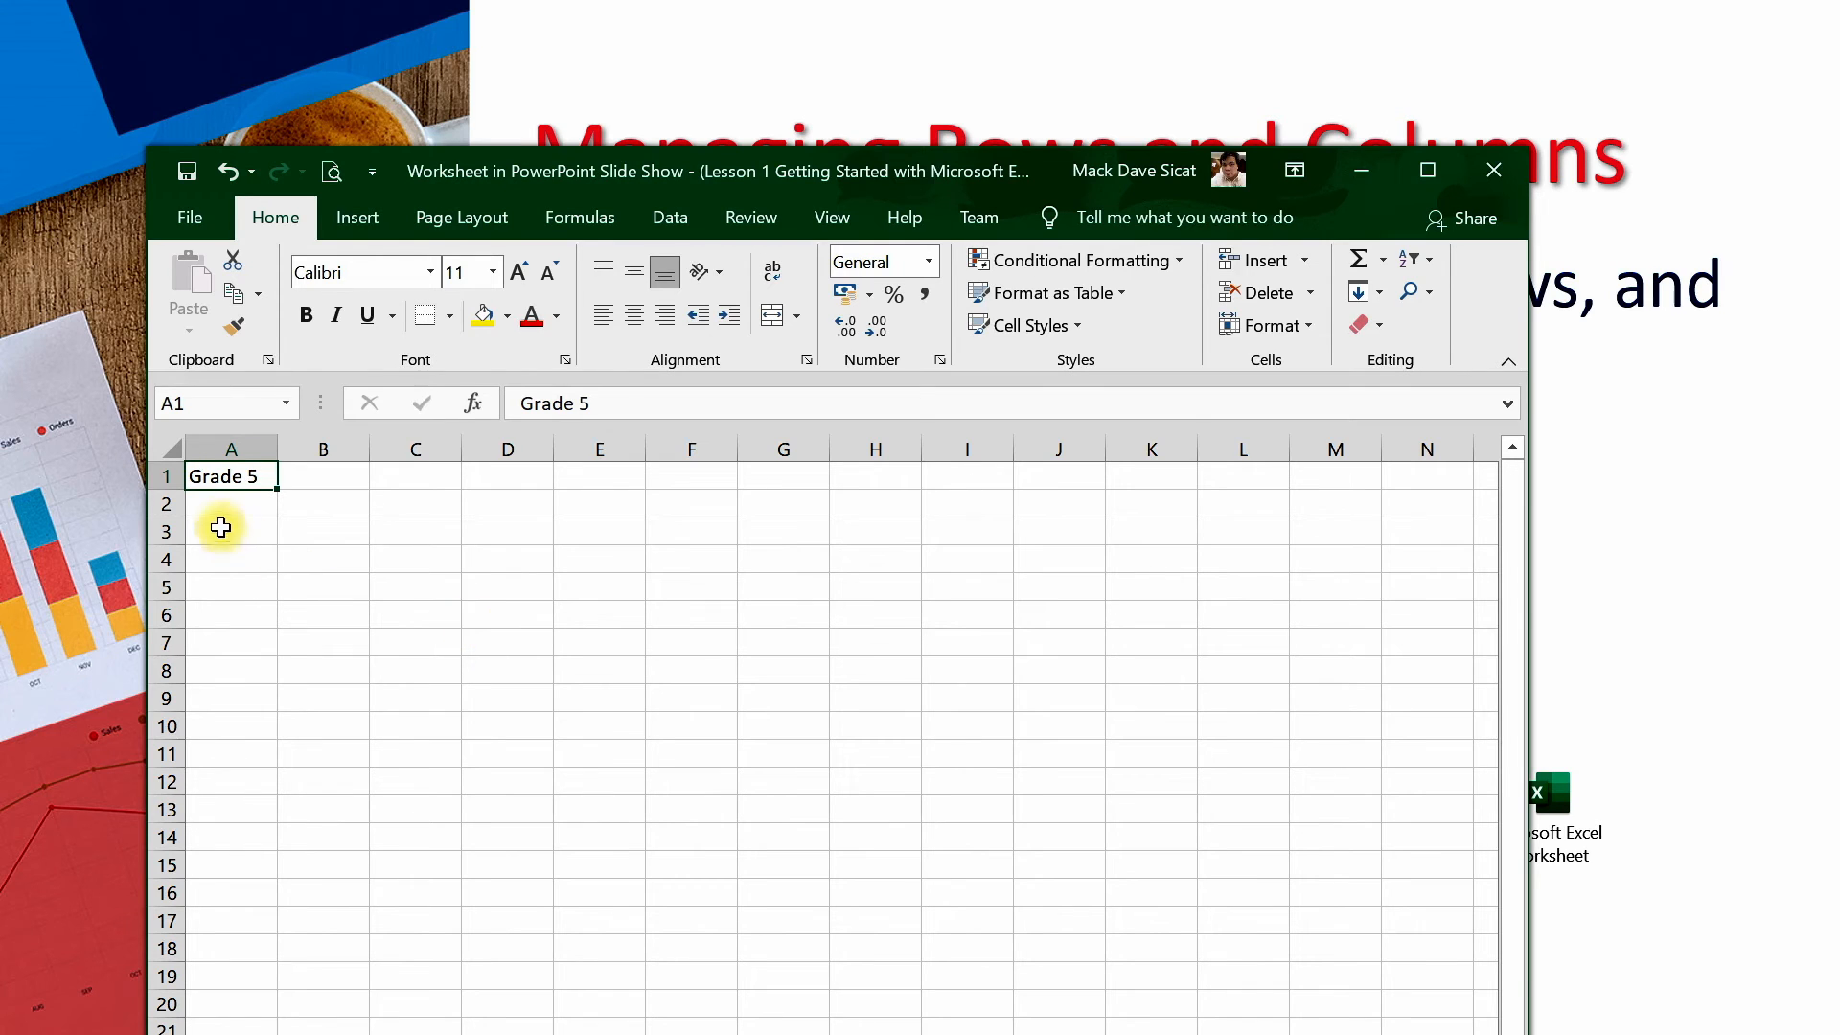
right_click(261, 477)
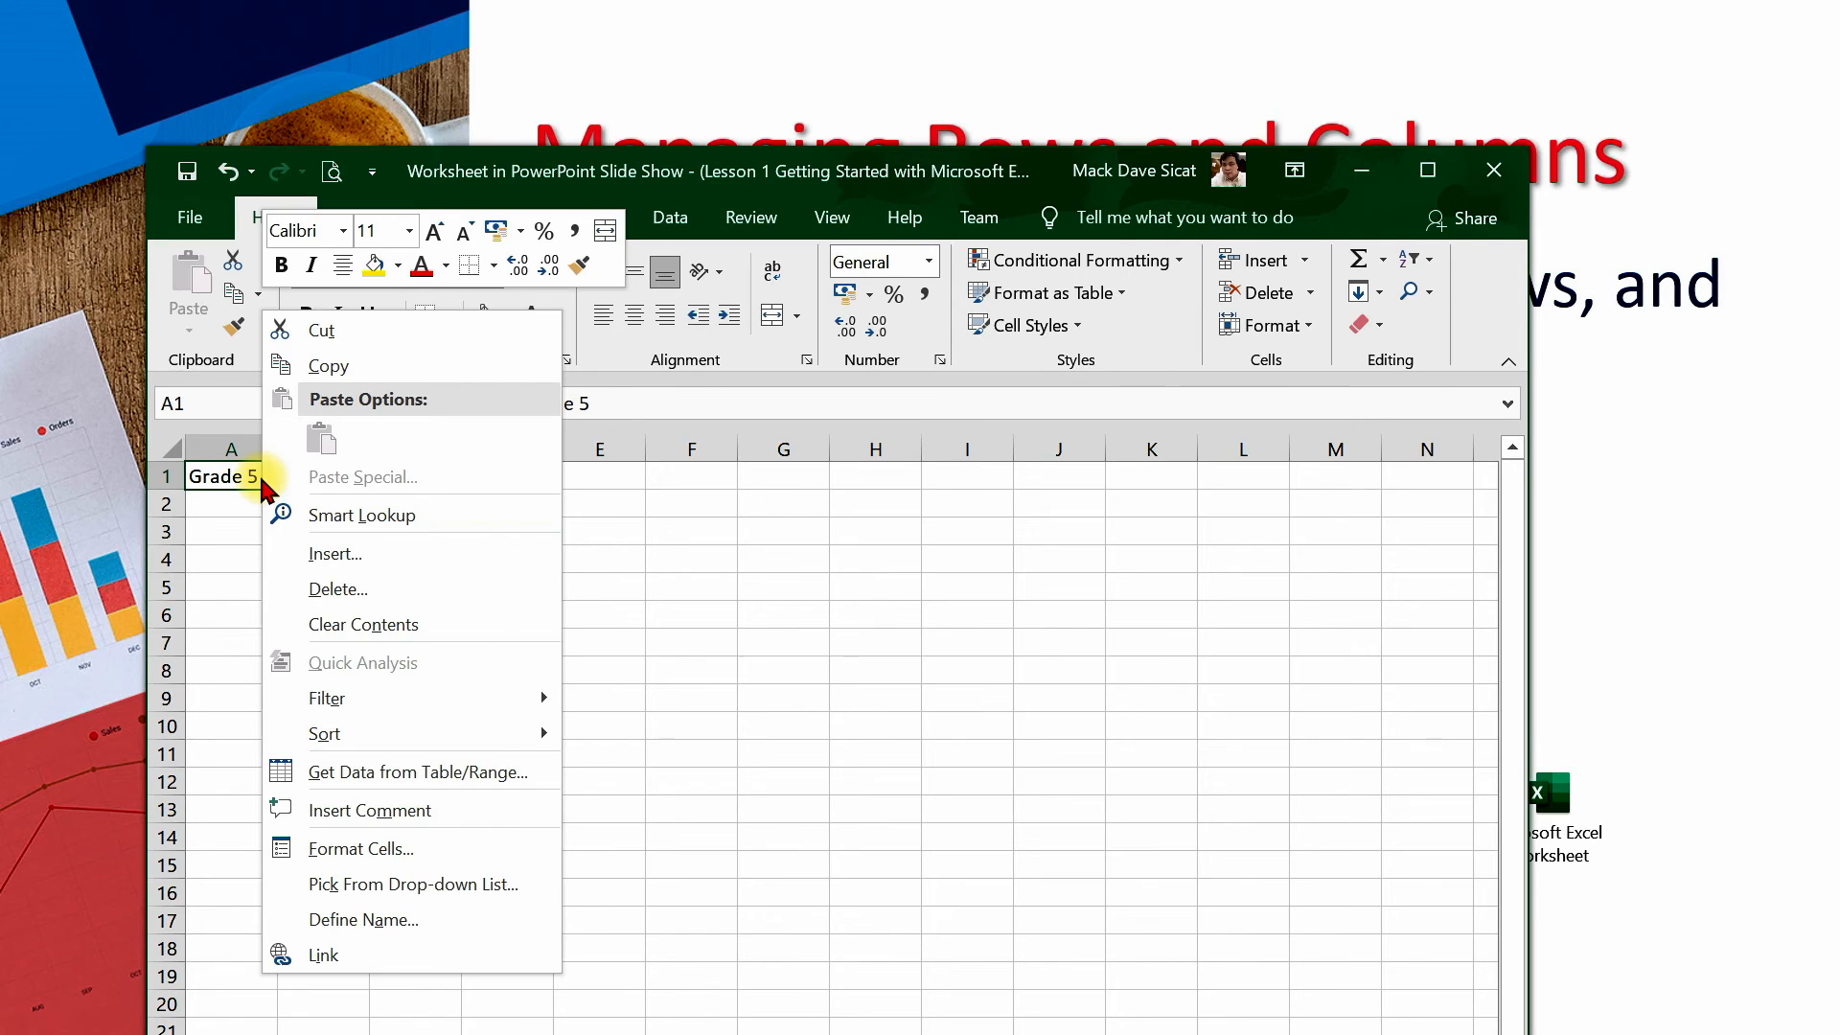
left_click(353, 558)
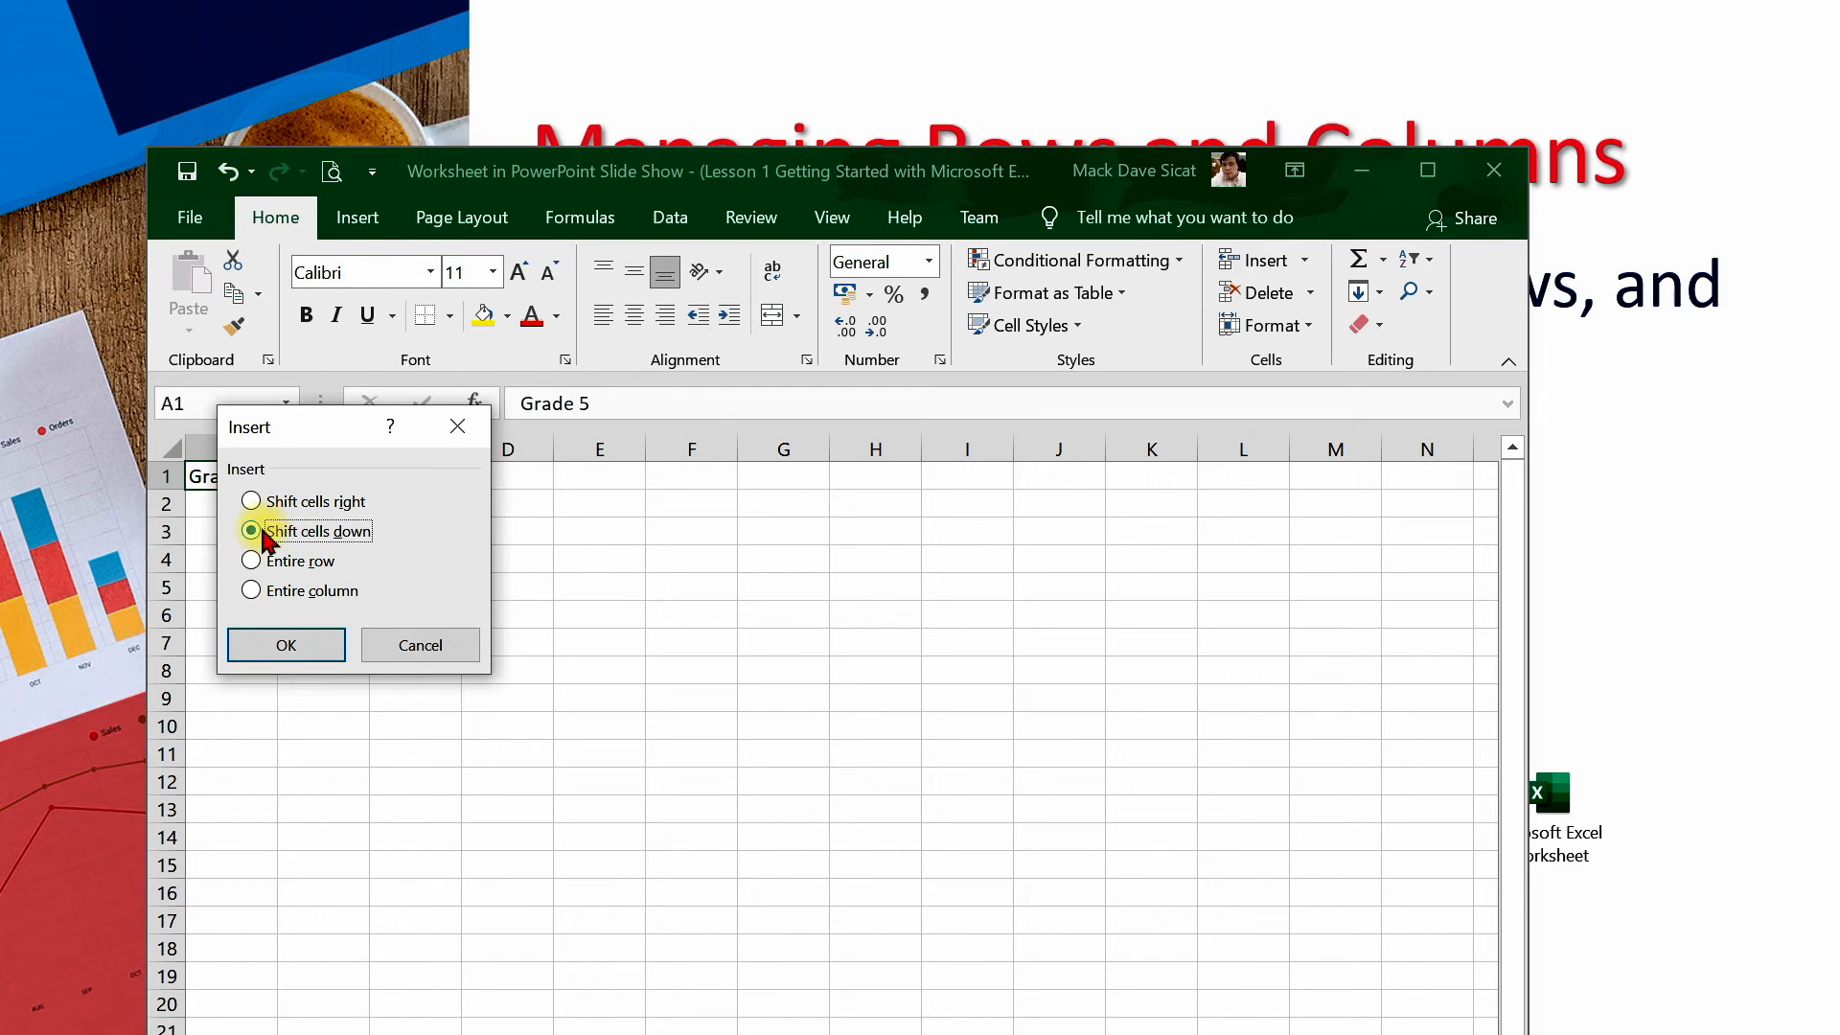
left_click(304, 655)
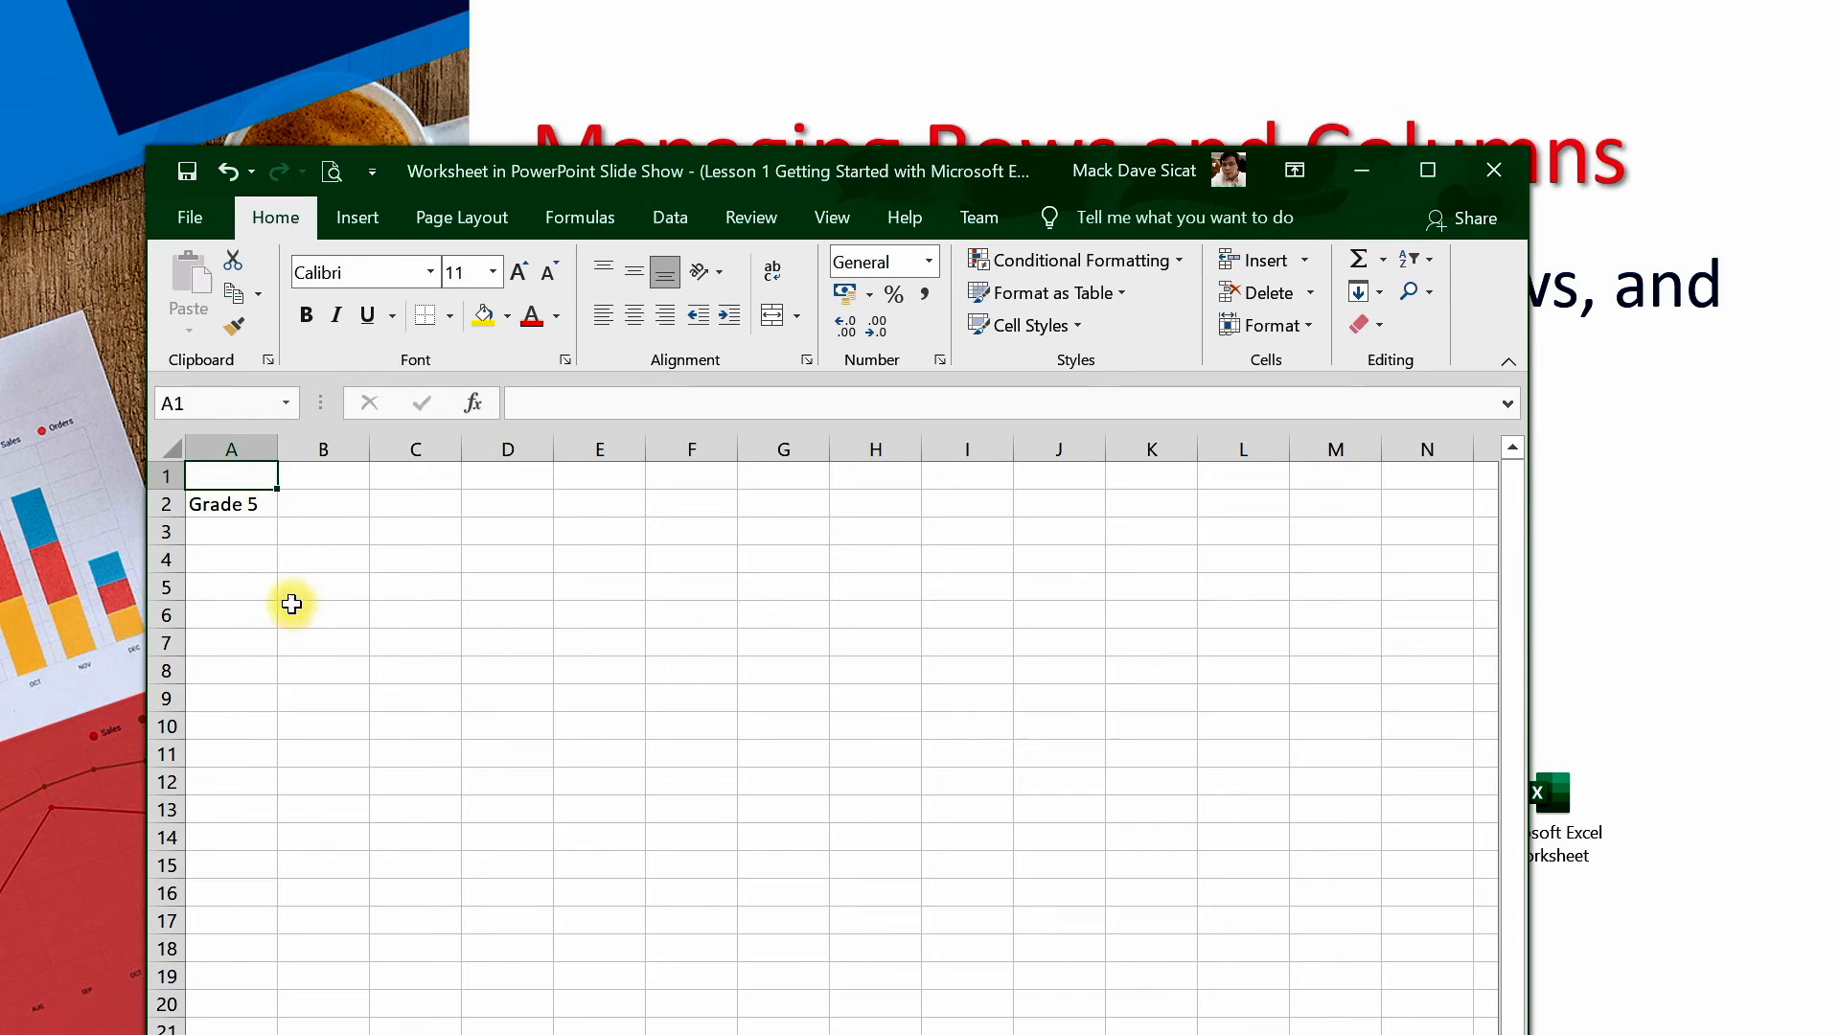
Delete the empty row 1, then insert a new blank row above the Grade 5 row
left_click(239, 509)
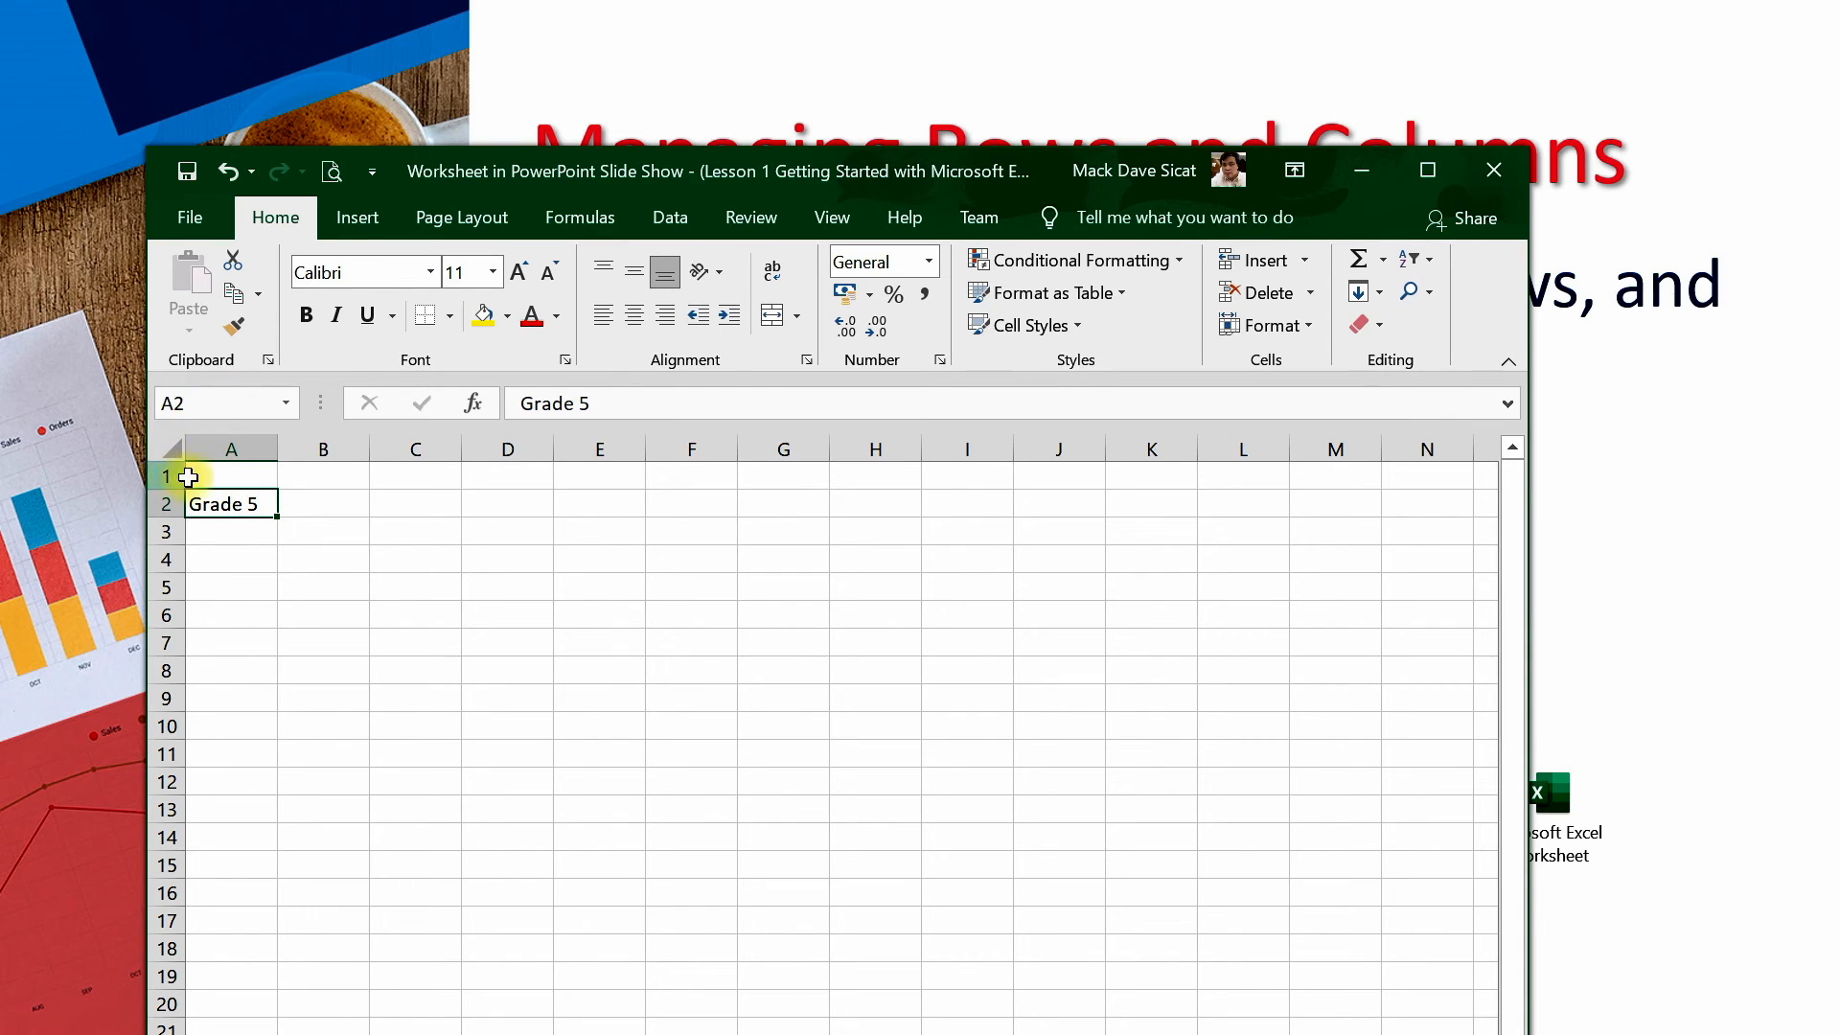
left_click(154, 476)
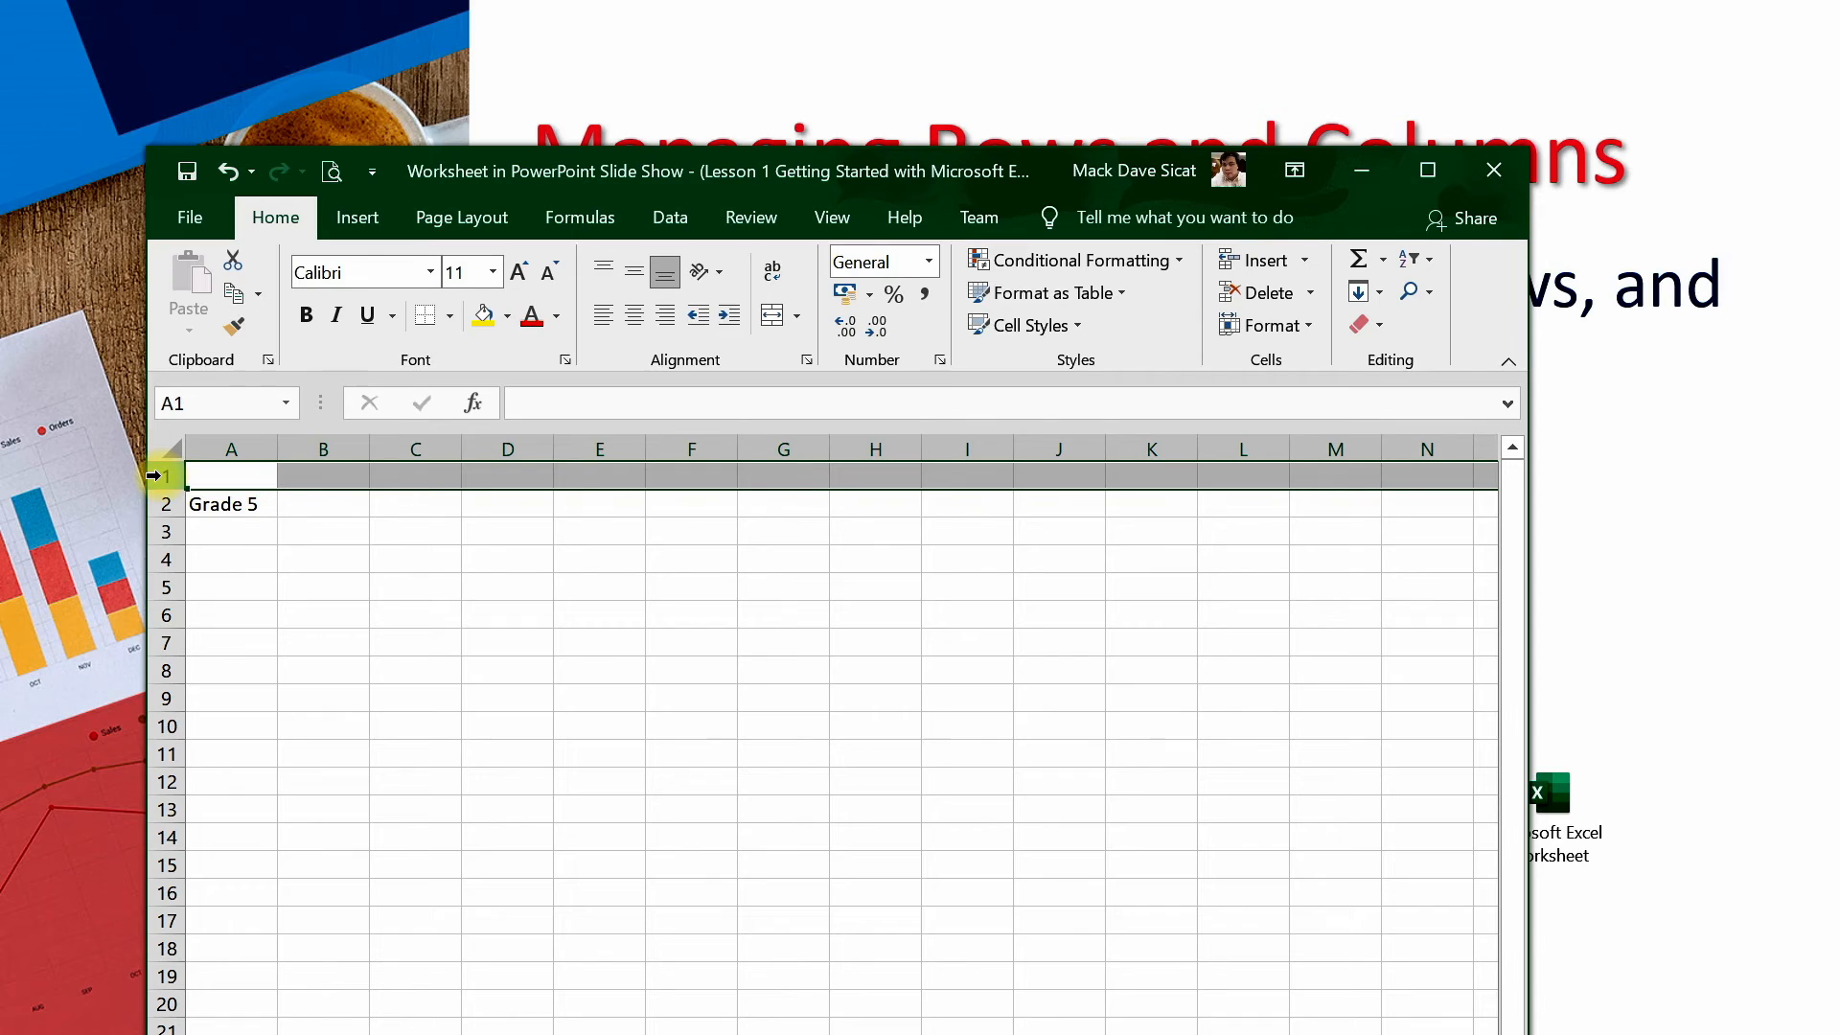
right_click(154, 476)
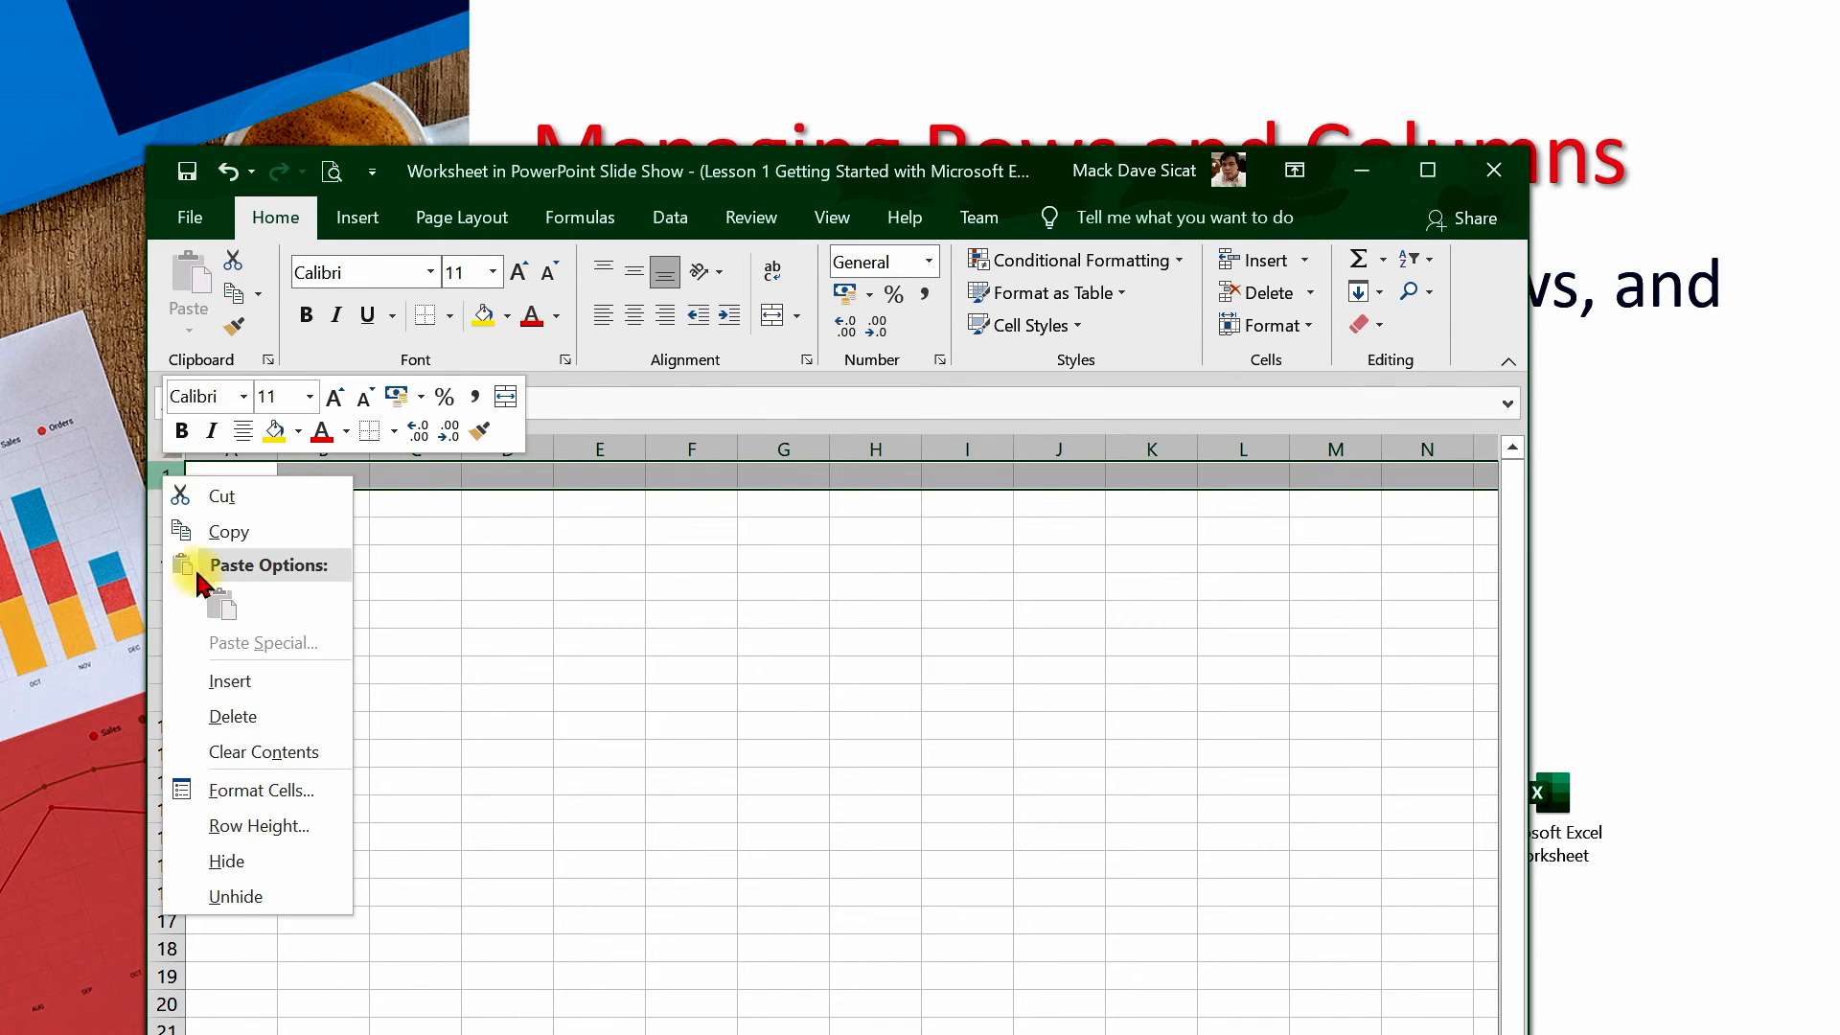
left_click(230, 716)
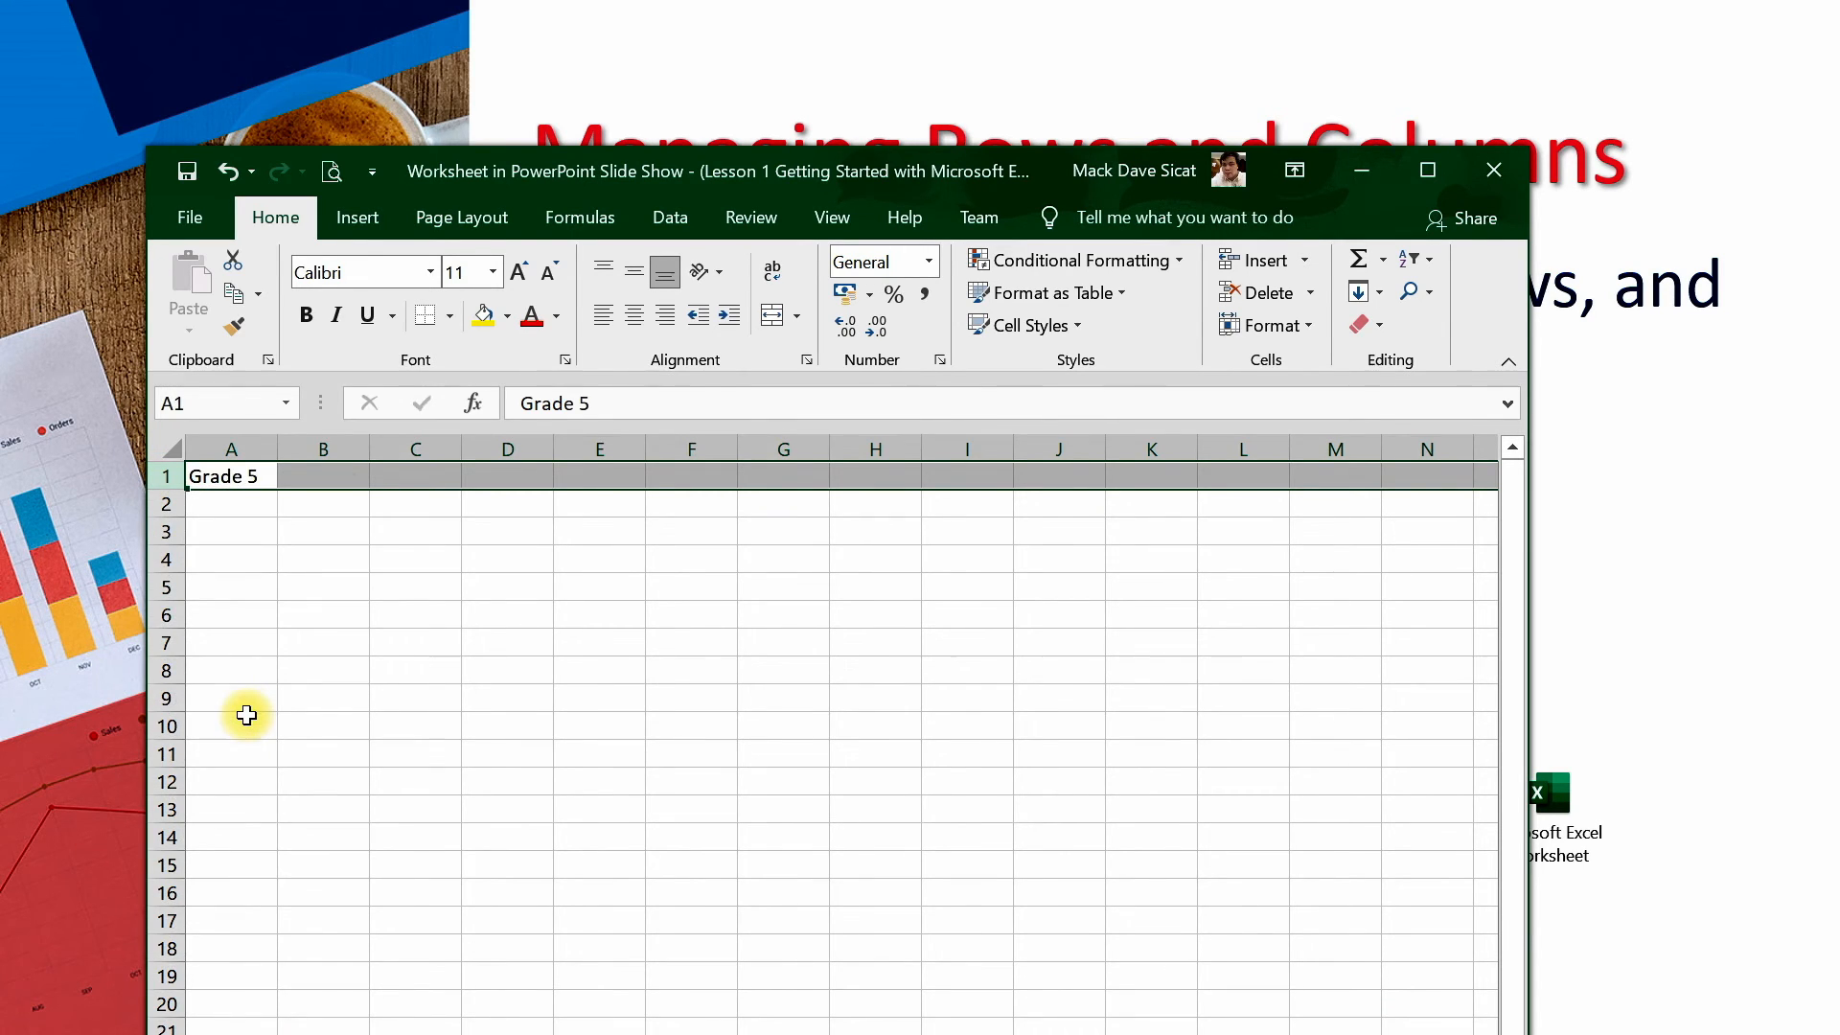
right_click(161, 478)
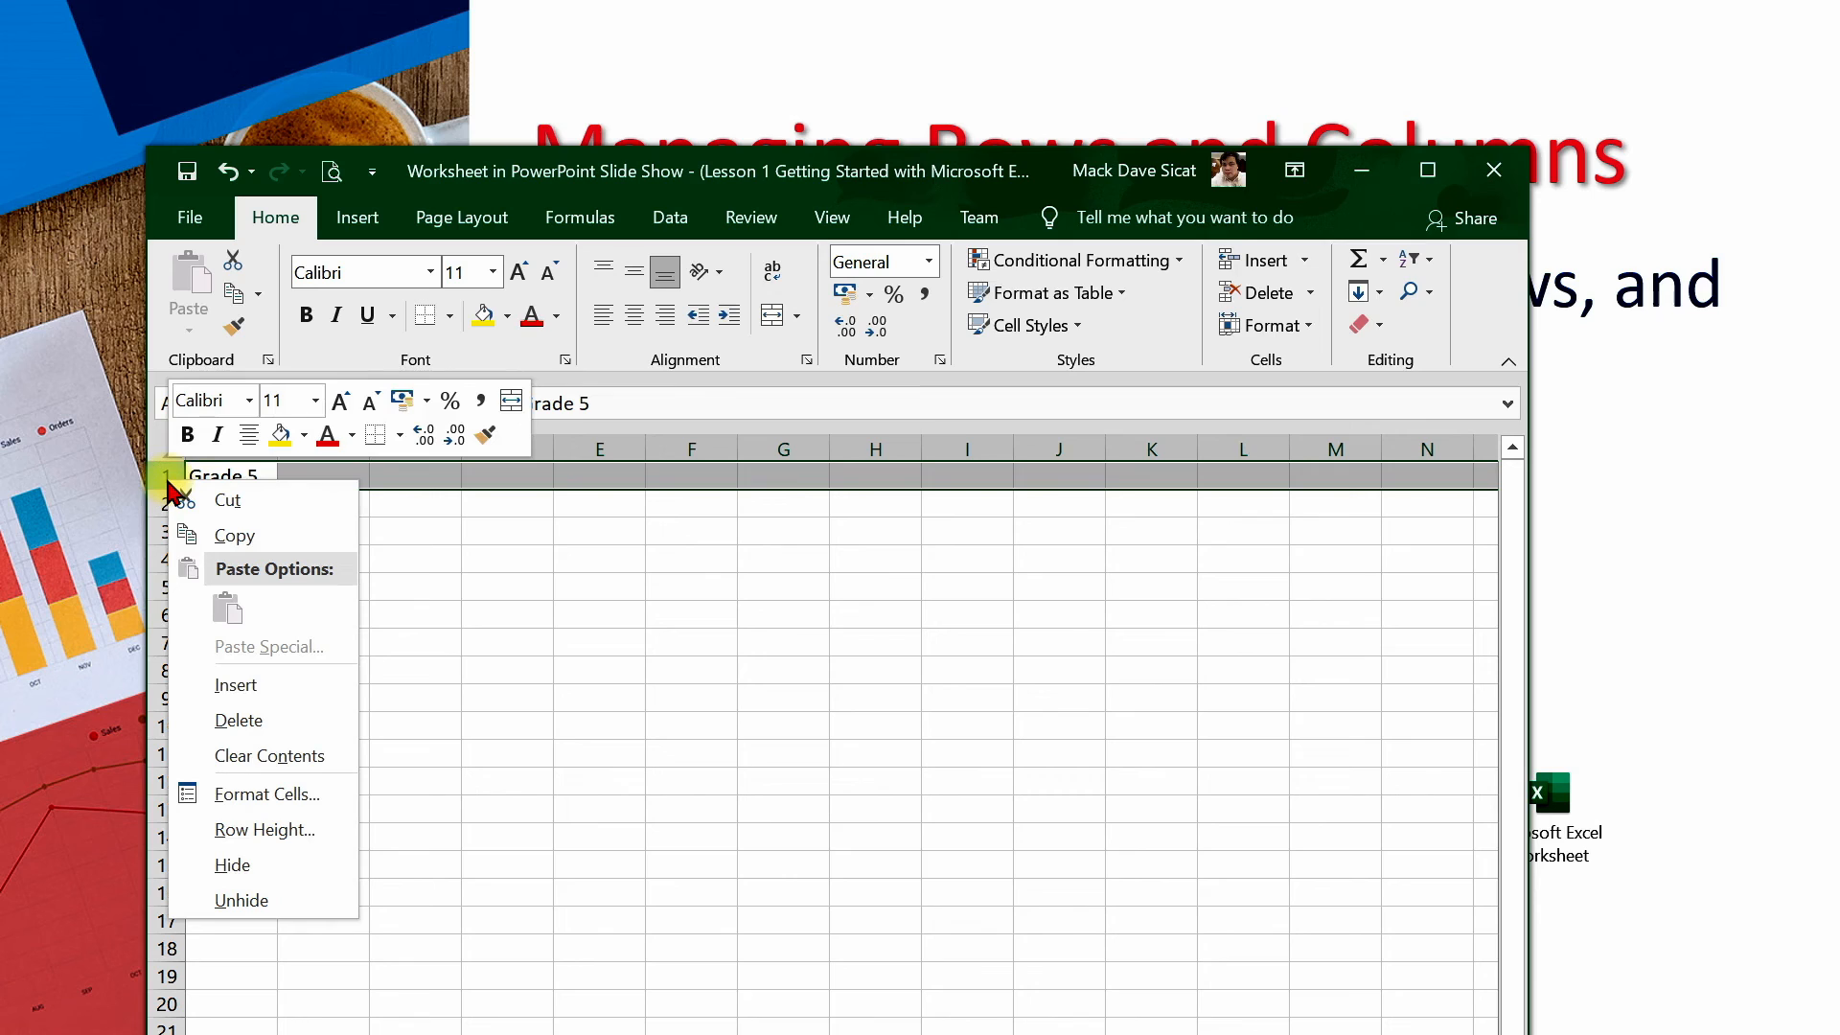
left_click(251, 685)
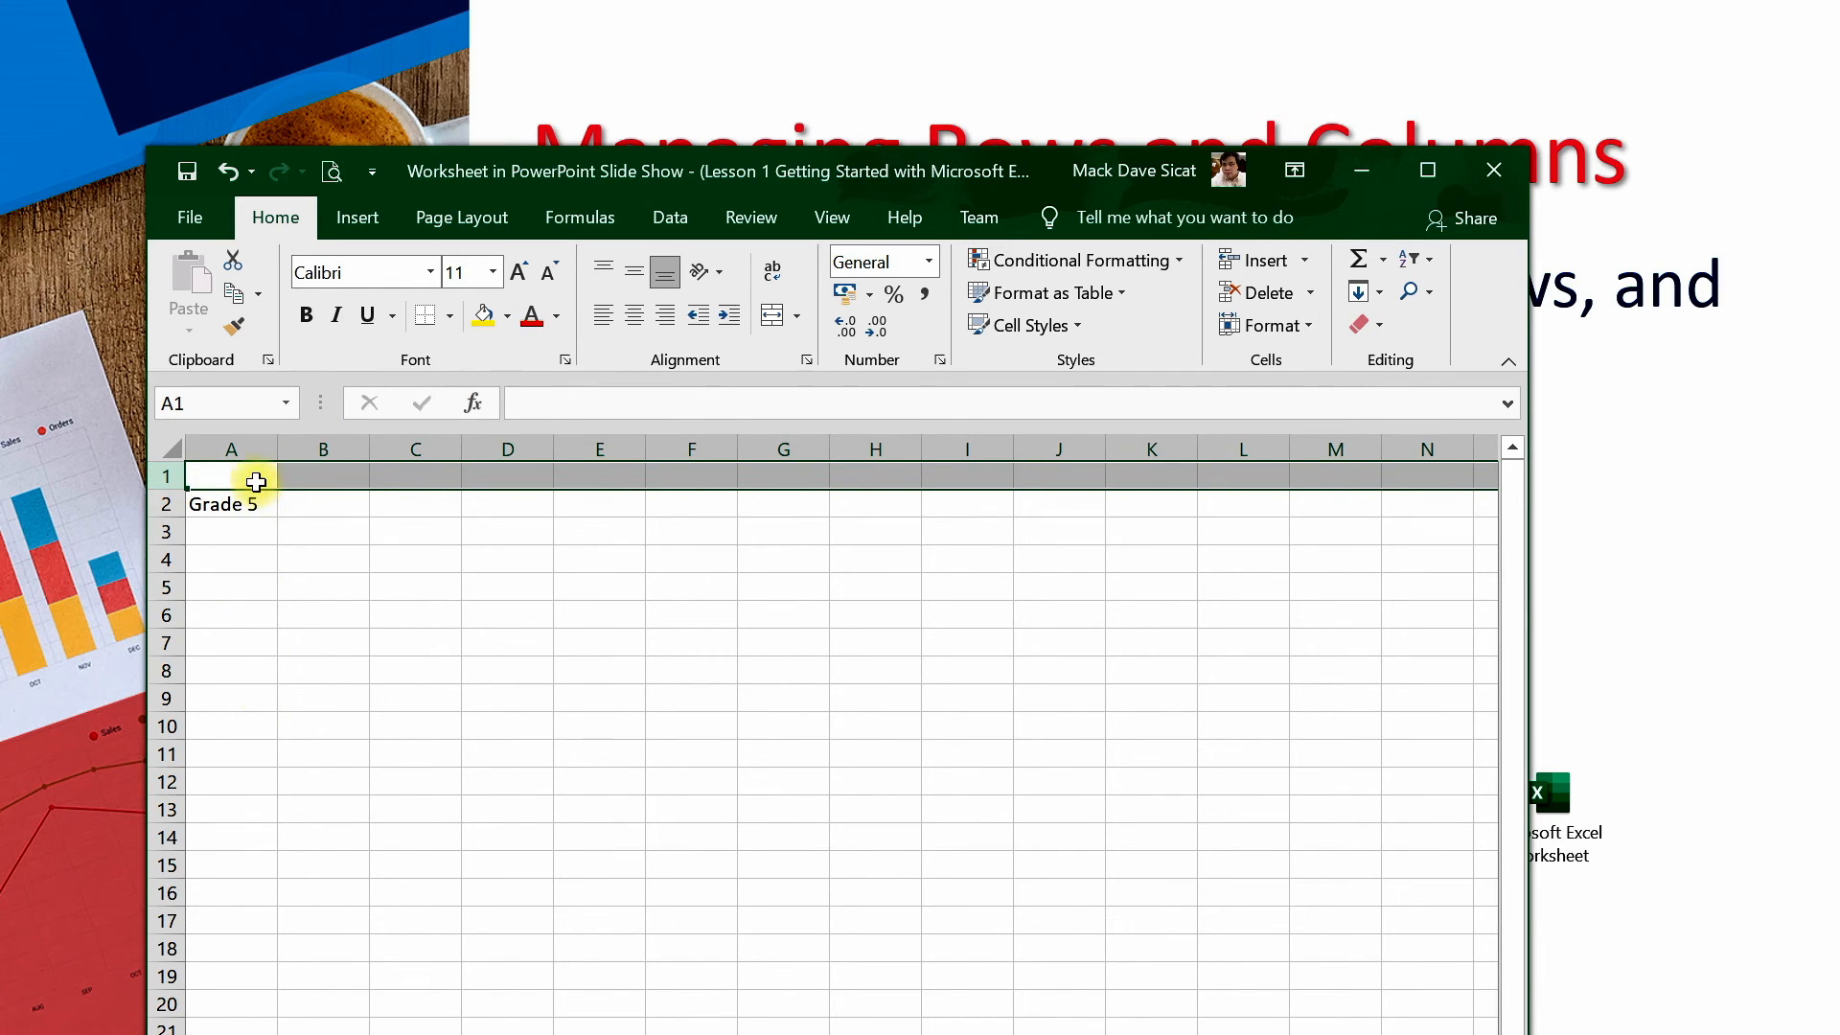
Insert a new blank column before column A
left_click(244, 442)
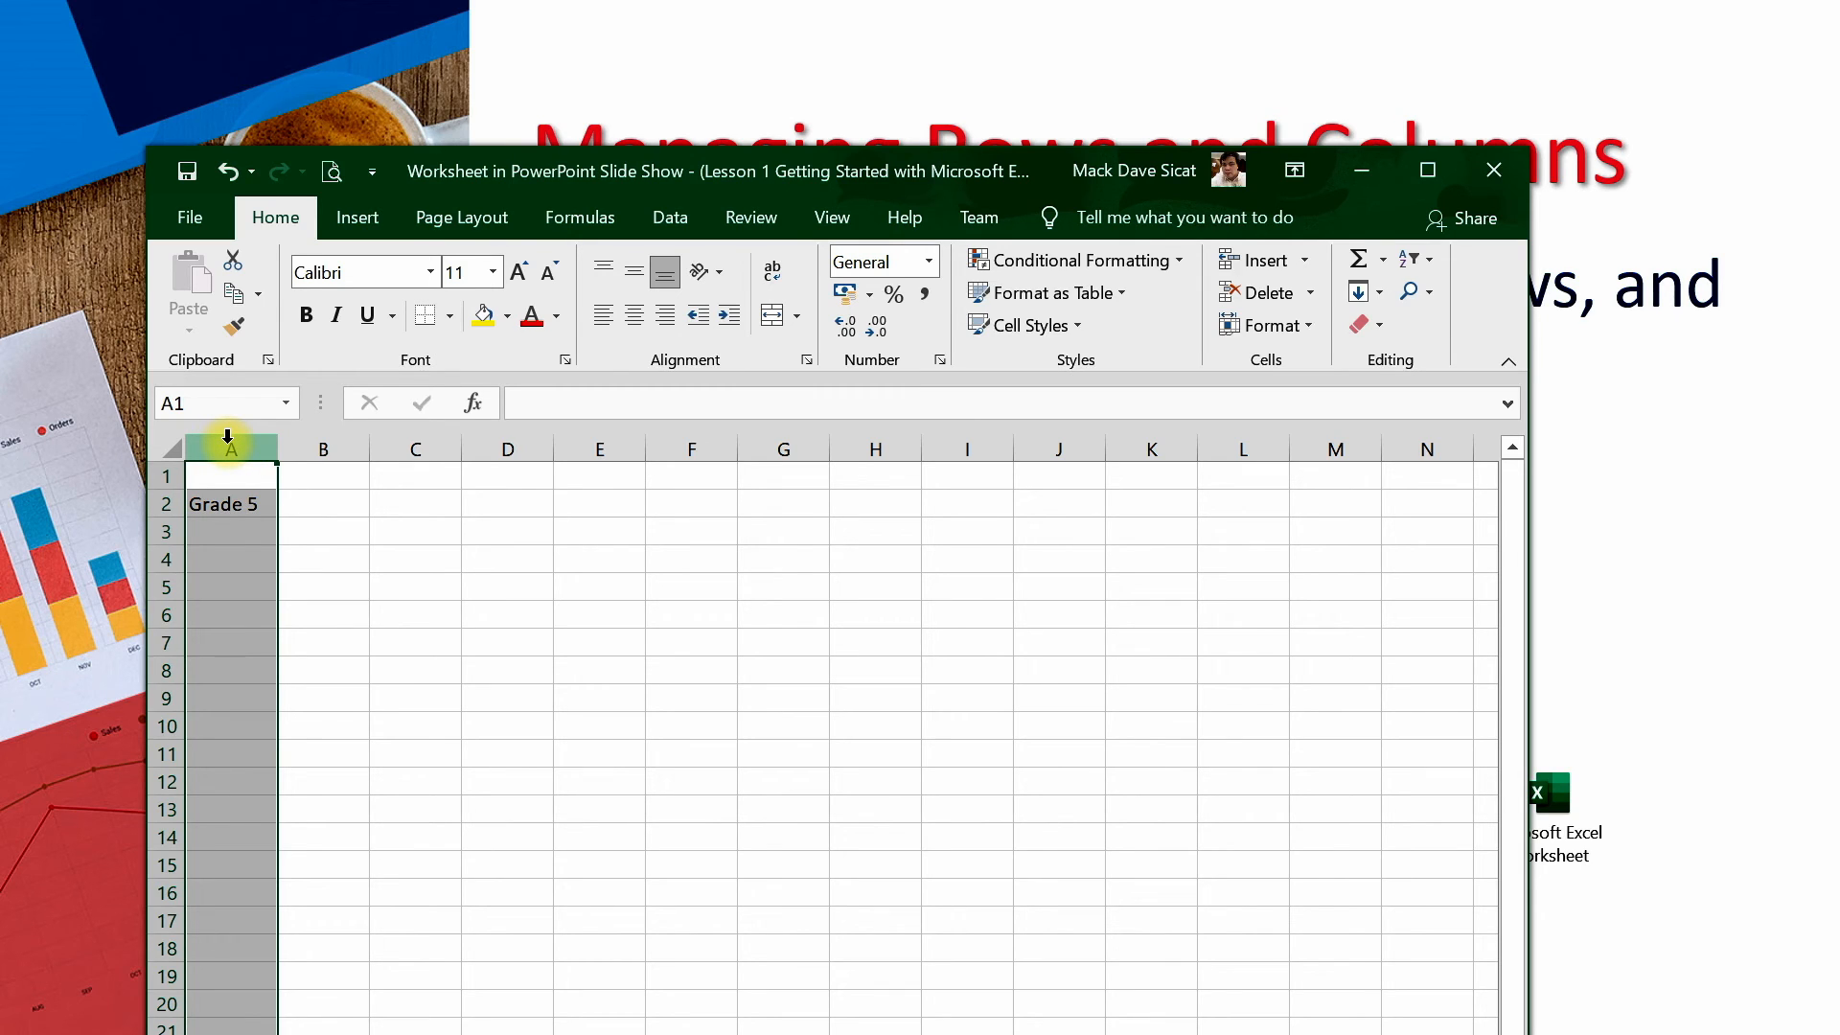
right_click(228, 439)
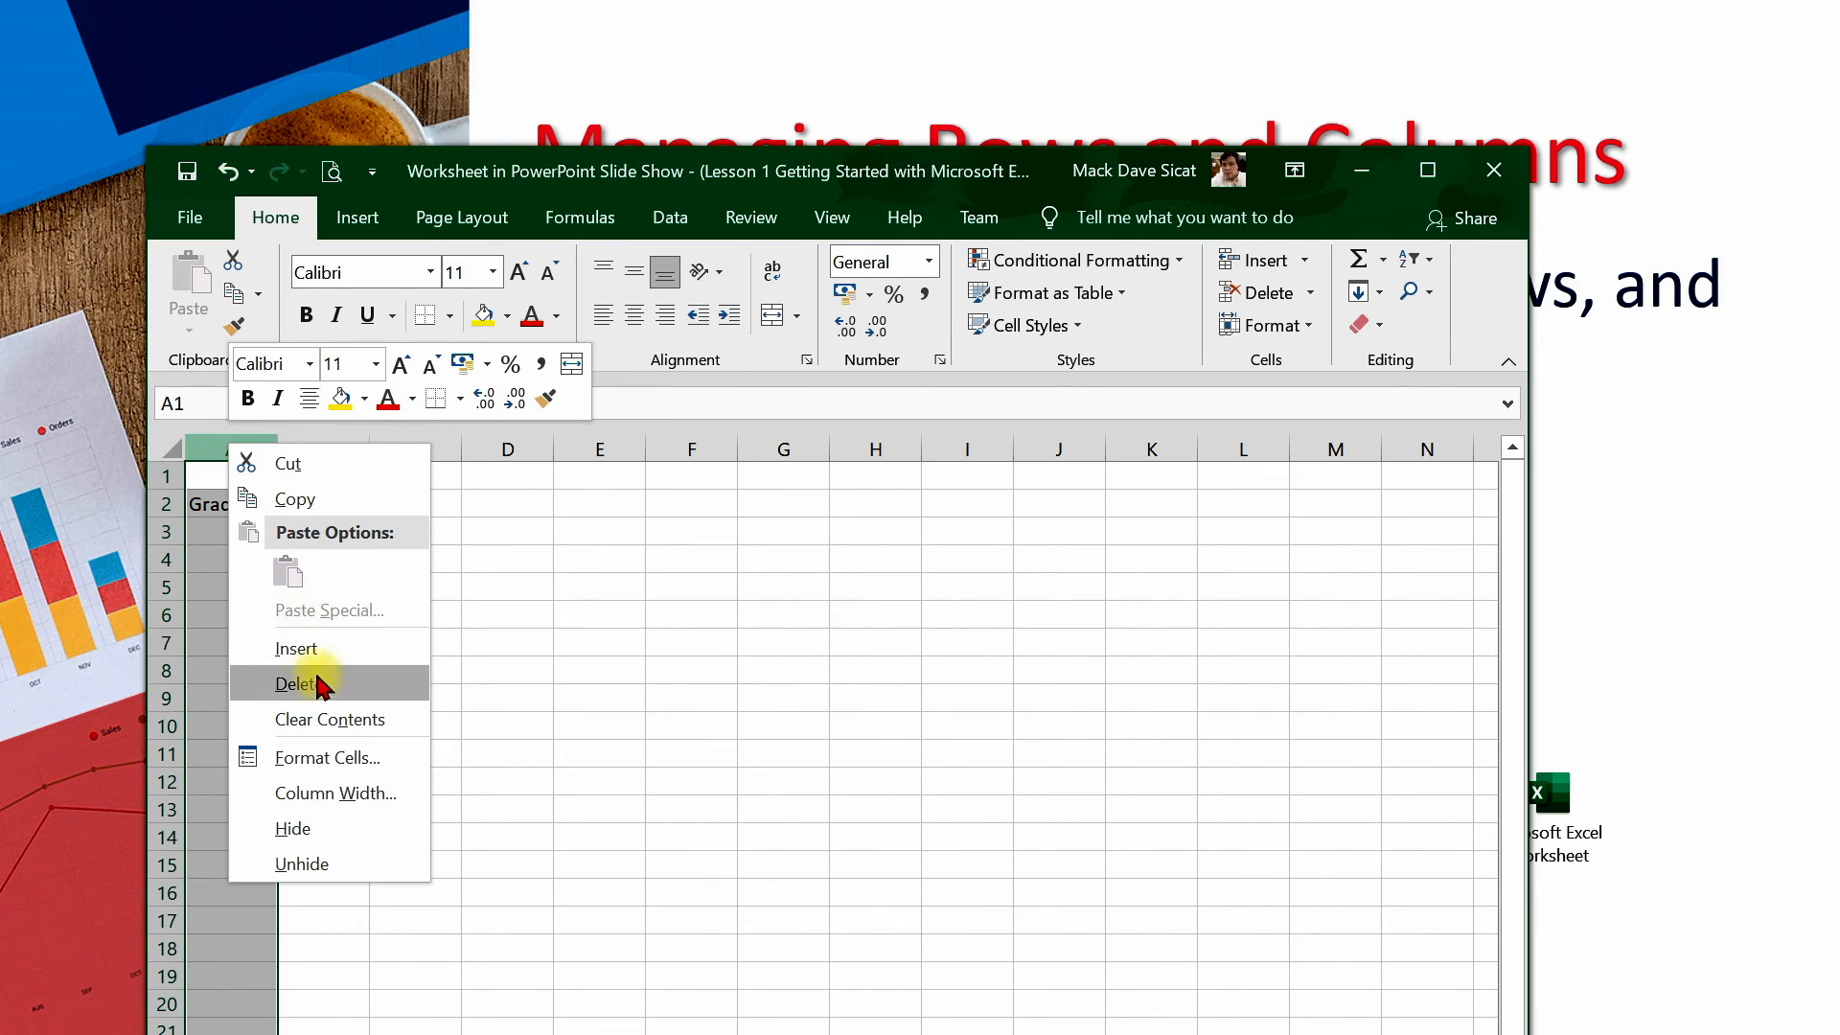
left_click(338, 653)
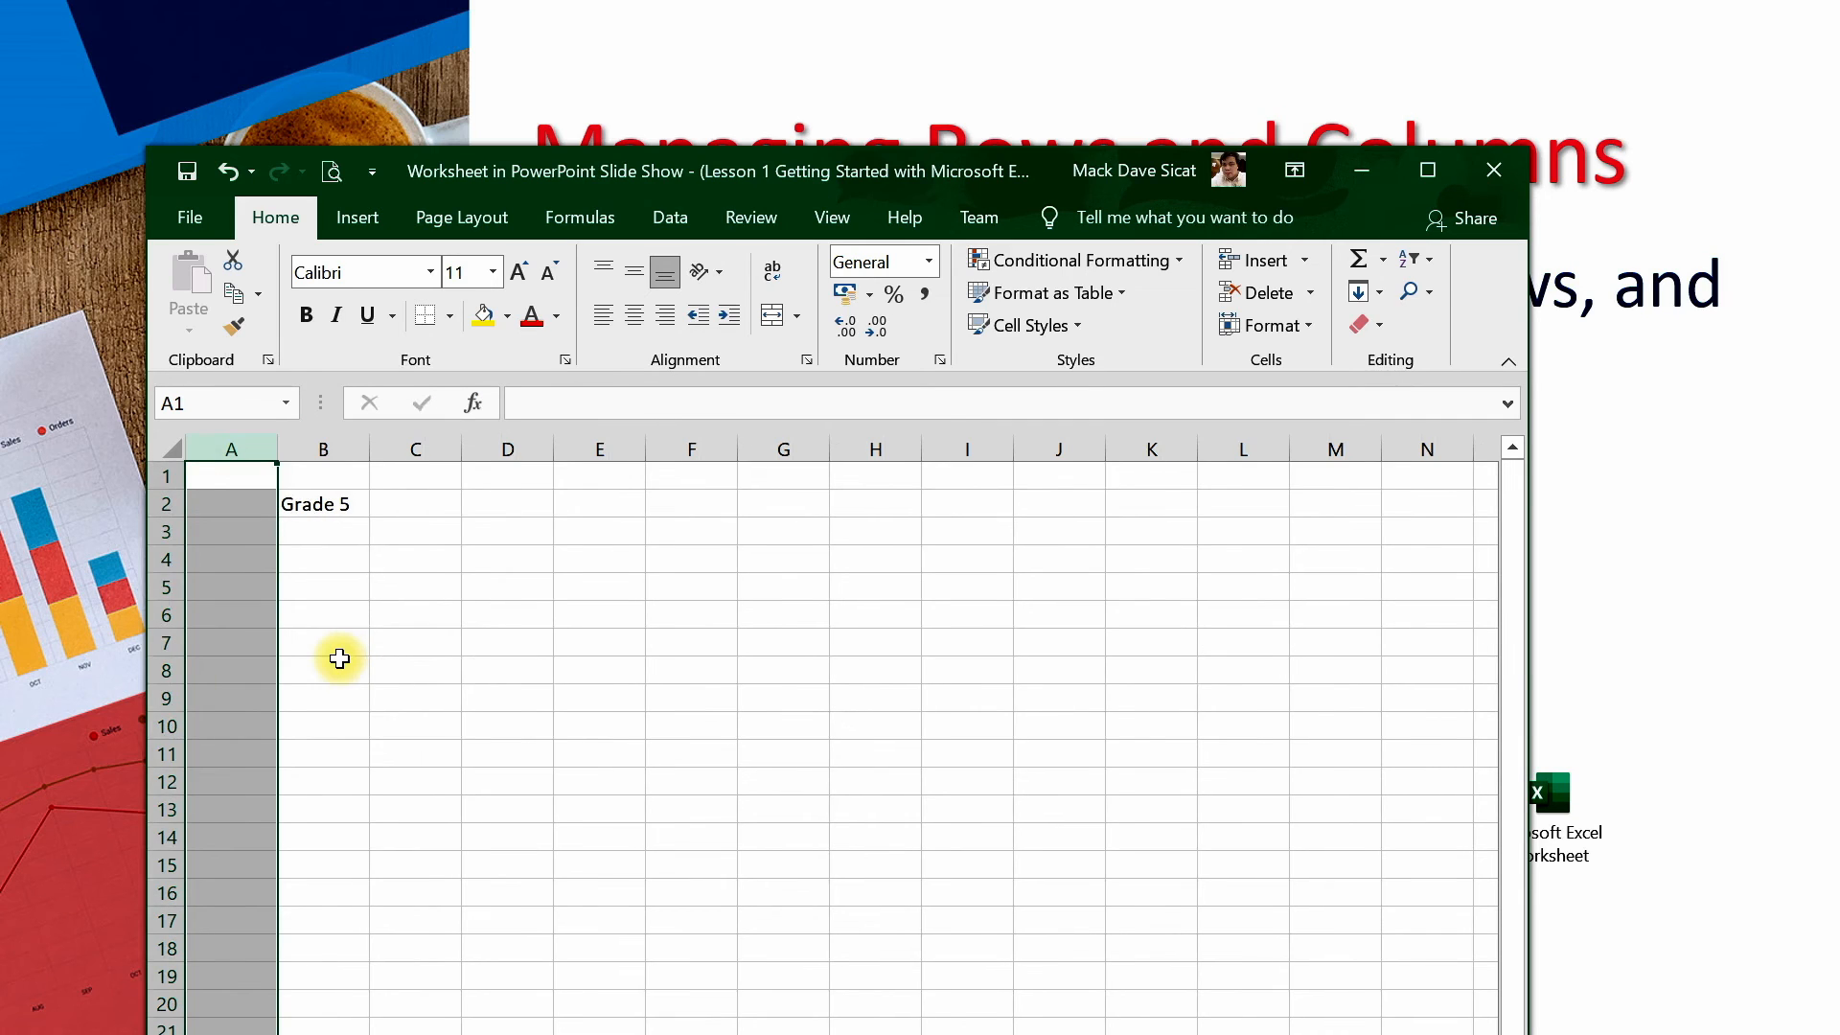
Hide column A and unhide it again
left_click(503, 662)
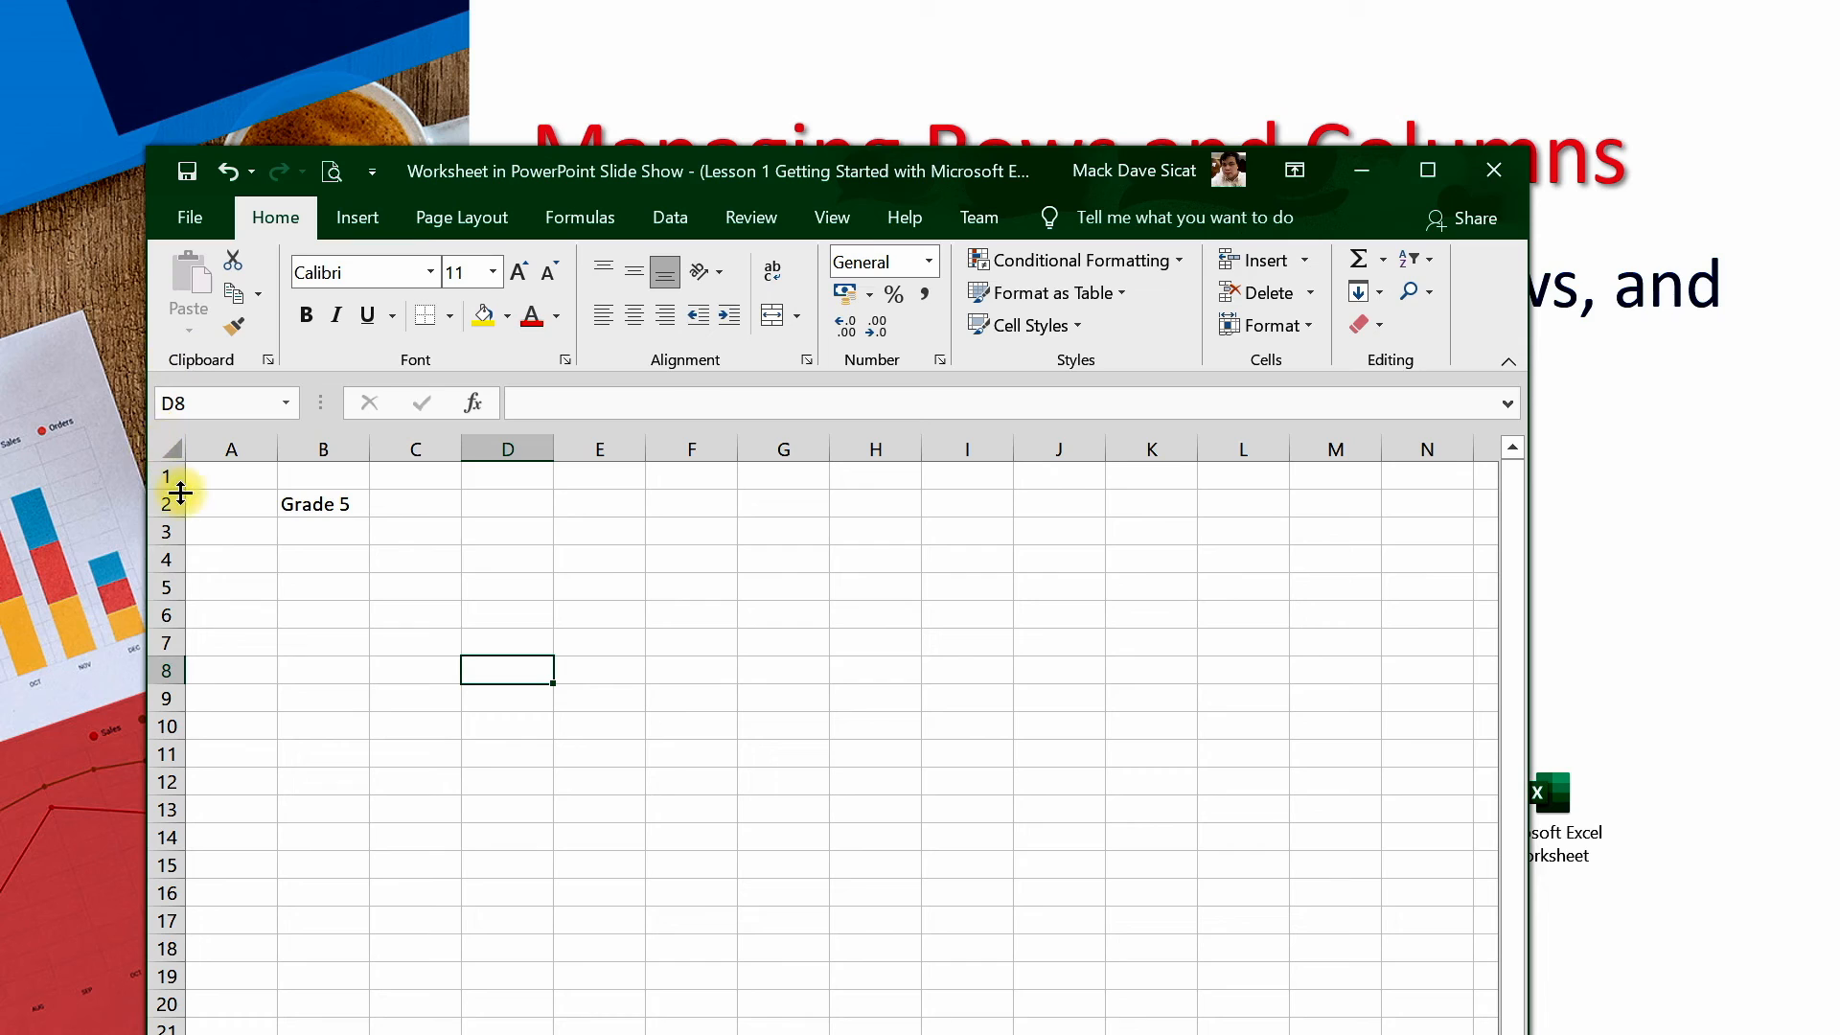
left_click(242, 447)
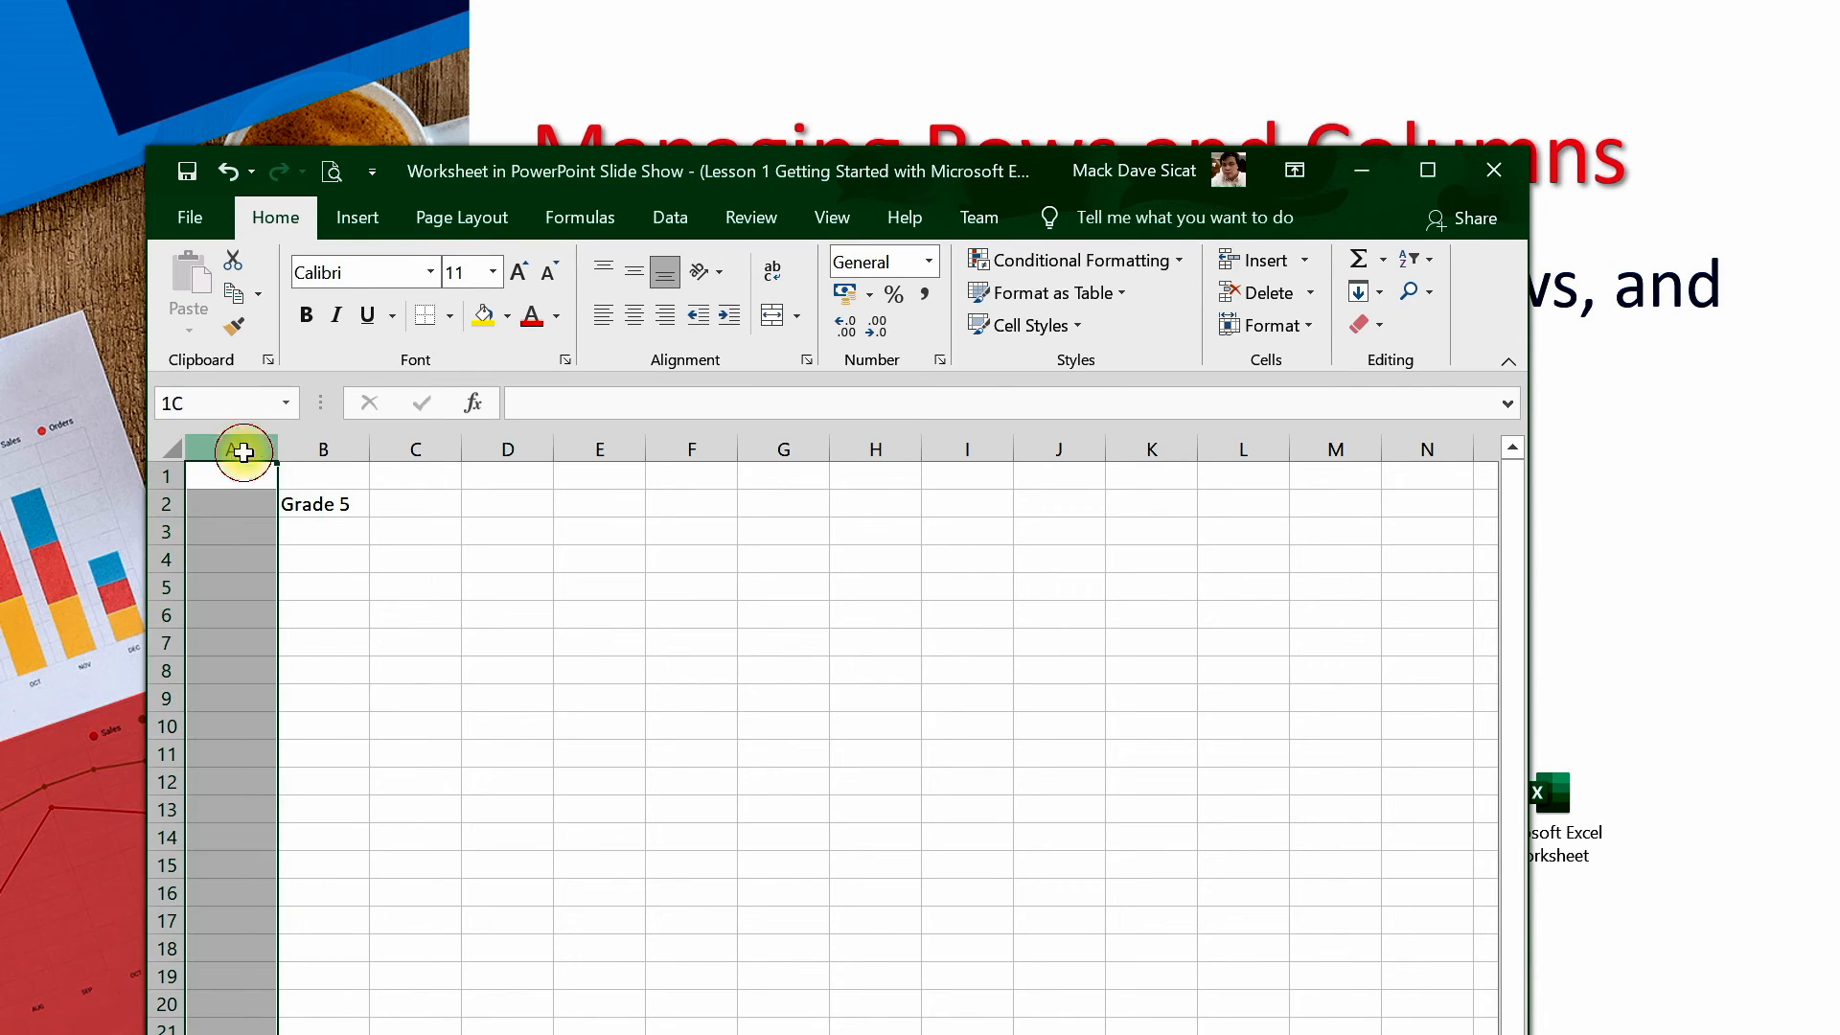
right_click(227, 545)
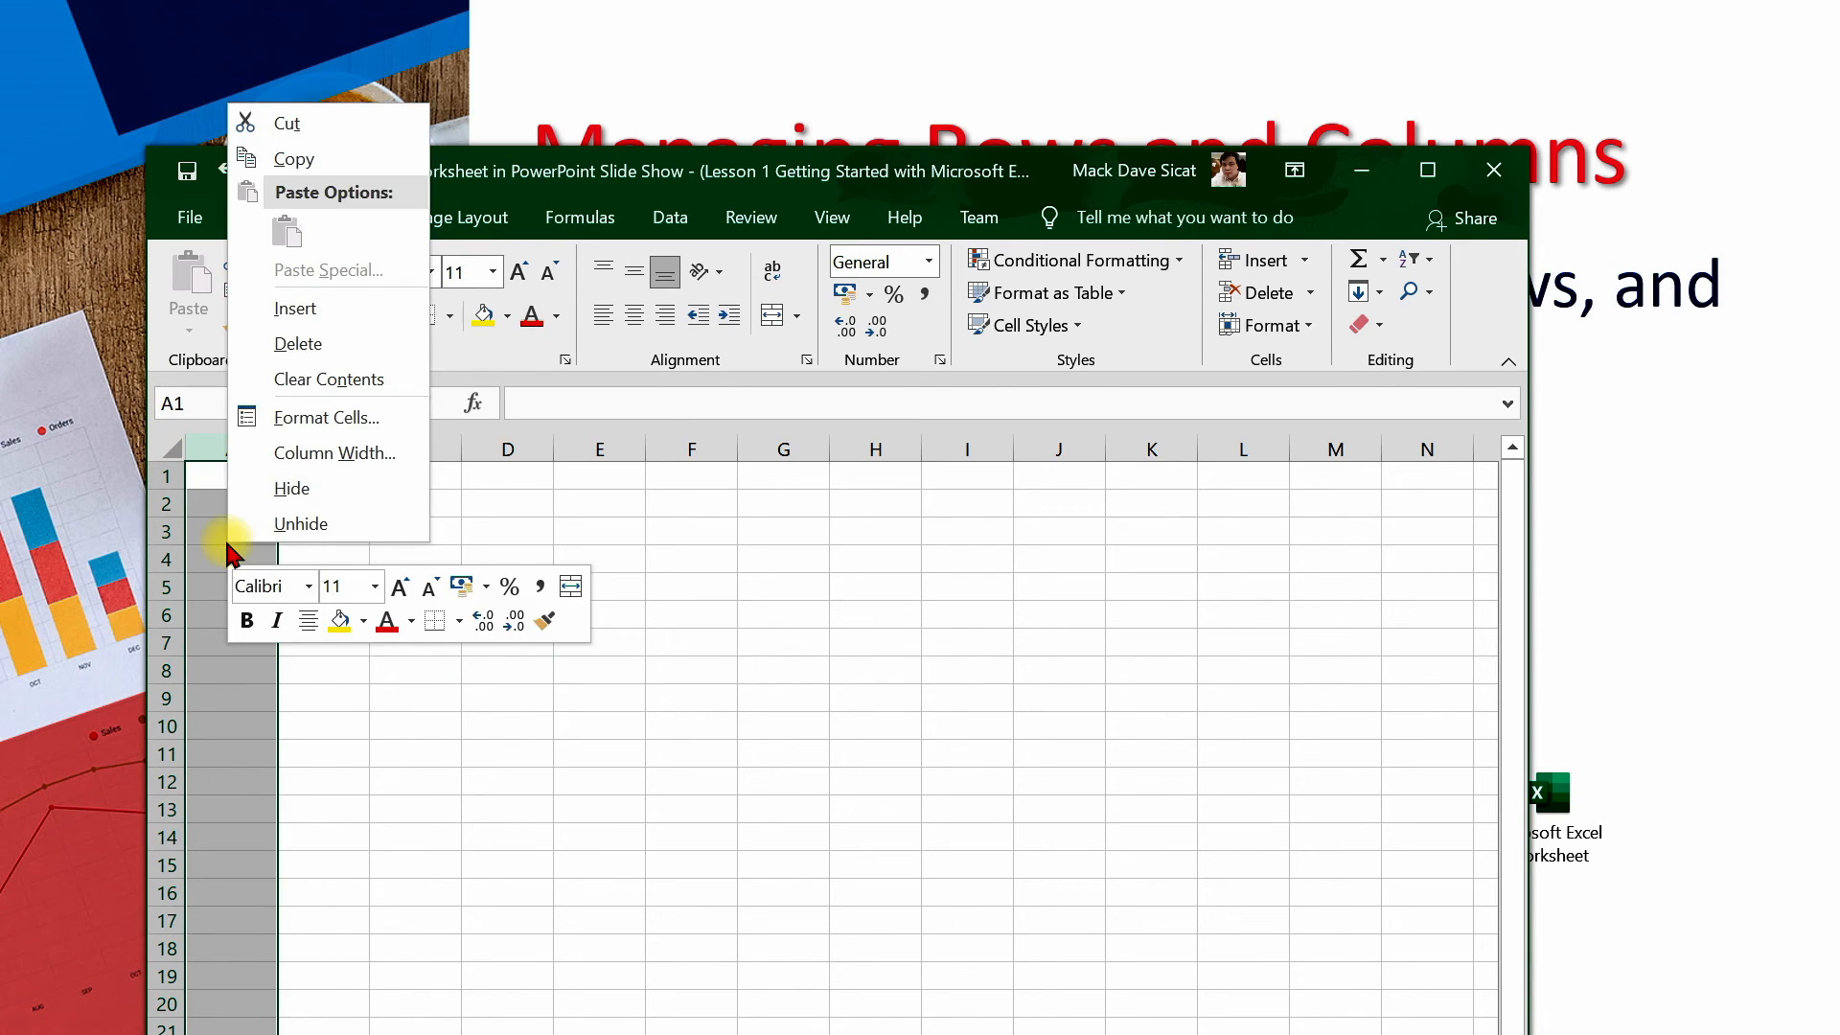
left_click(305, 494)
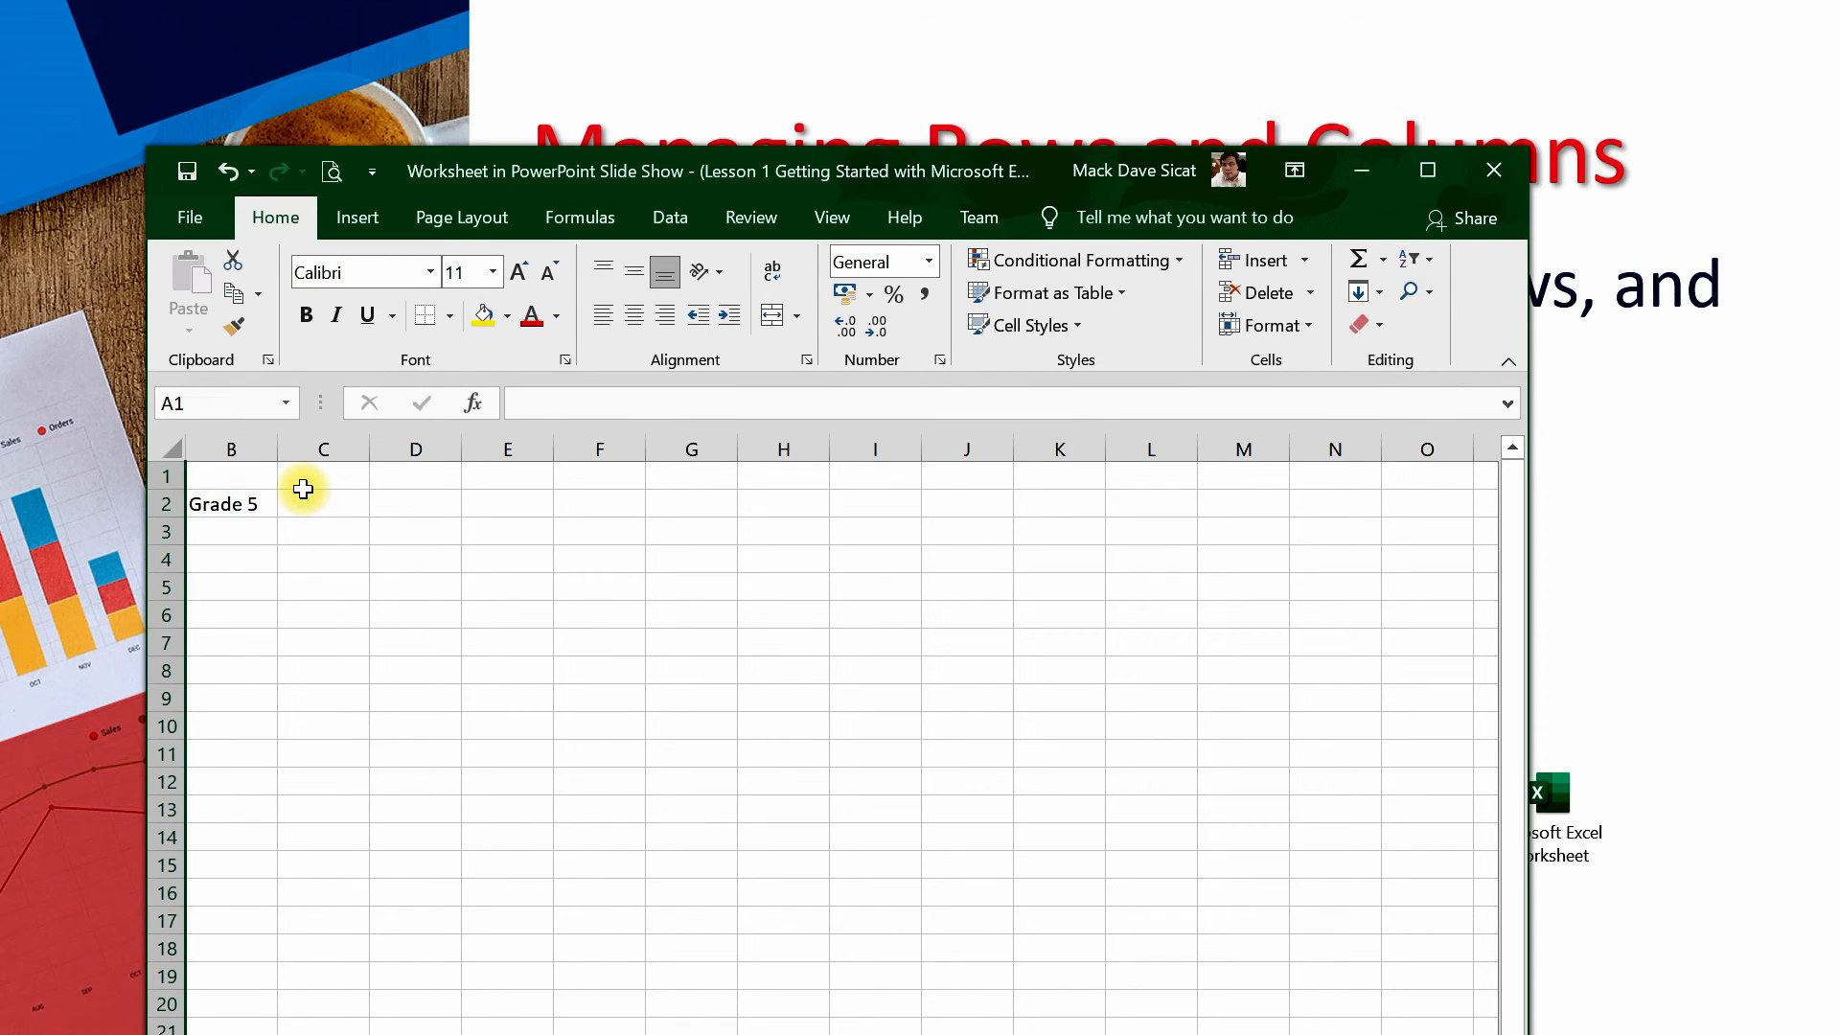
right_click(189, 450)
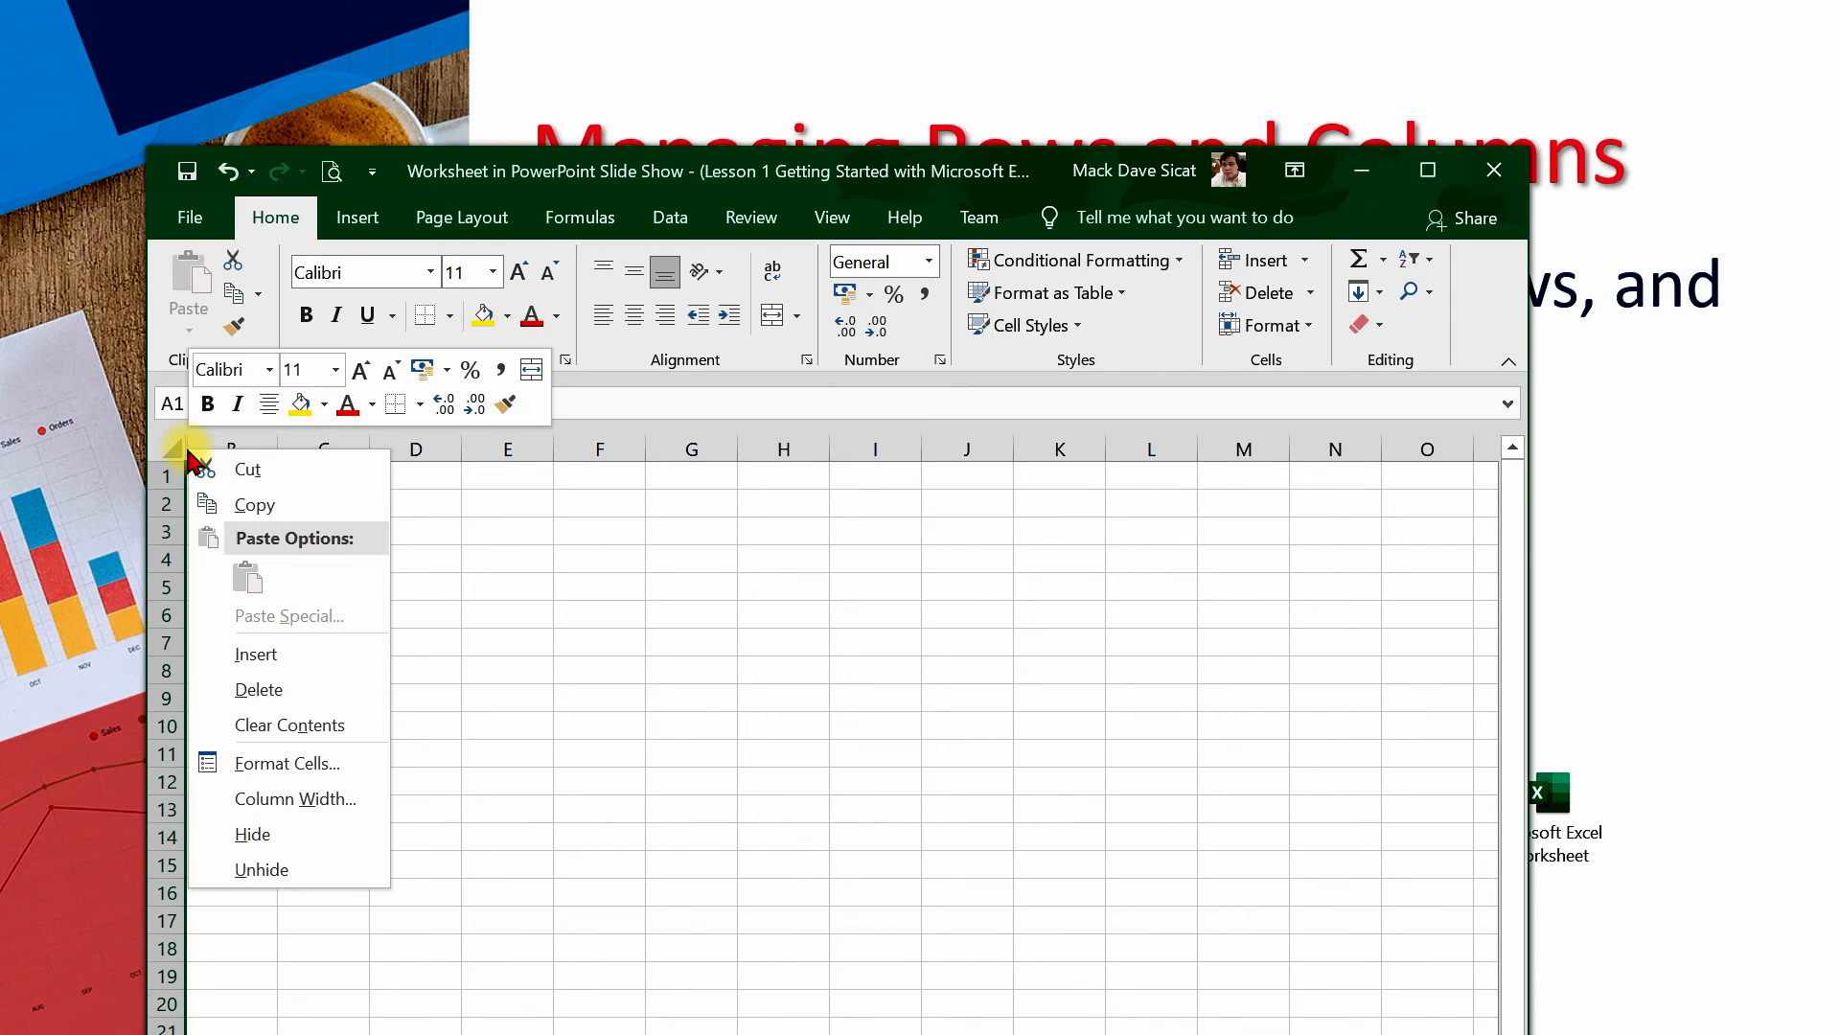
left_click(282, 872)
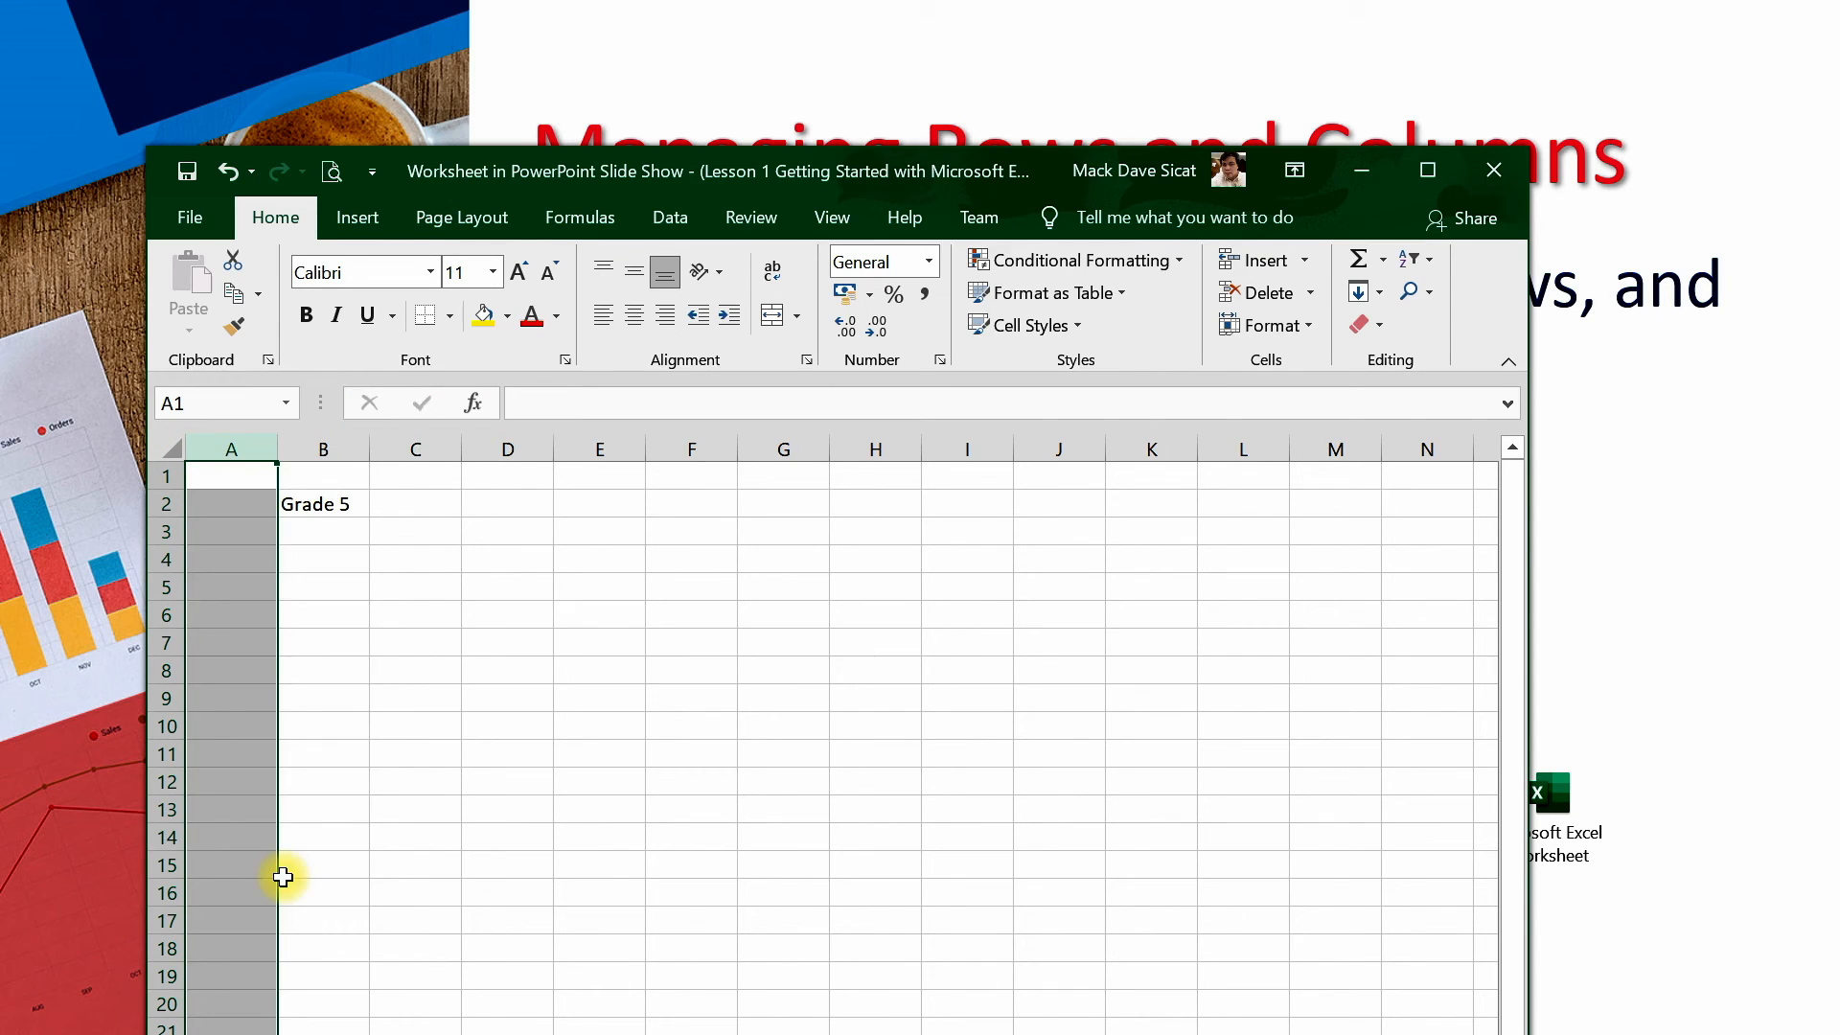
Hide row 2 containing Grade 5 and unhide it again
right_click(160, 503)
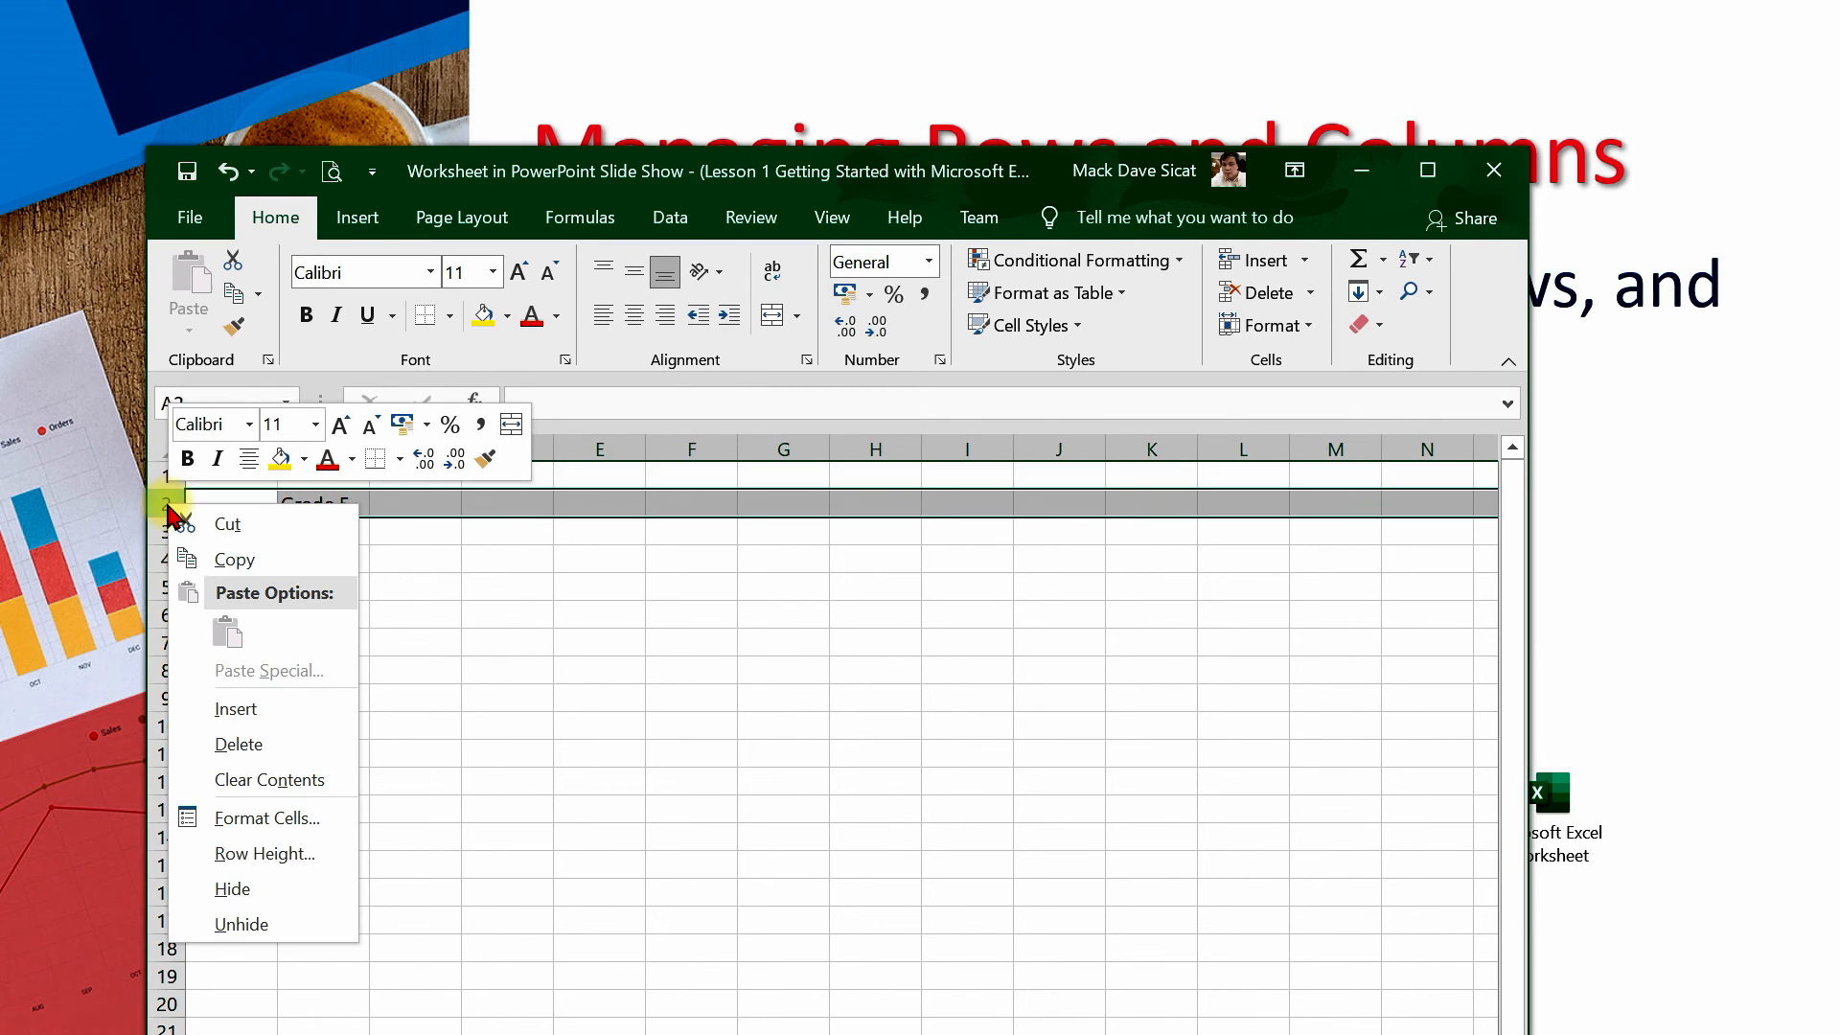
left_click(251, 890)
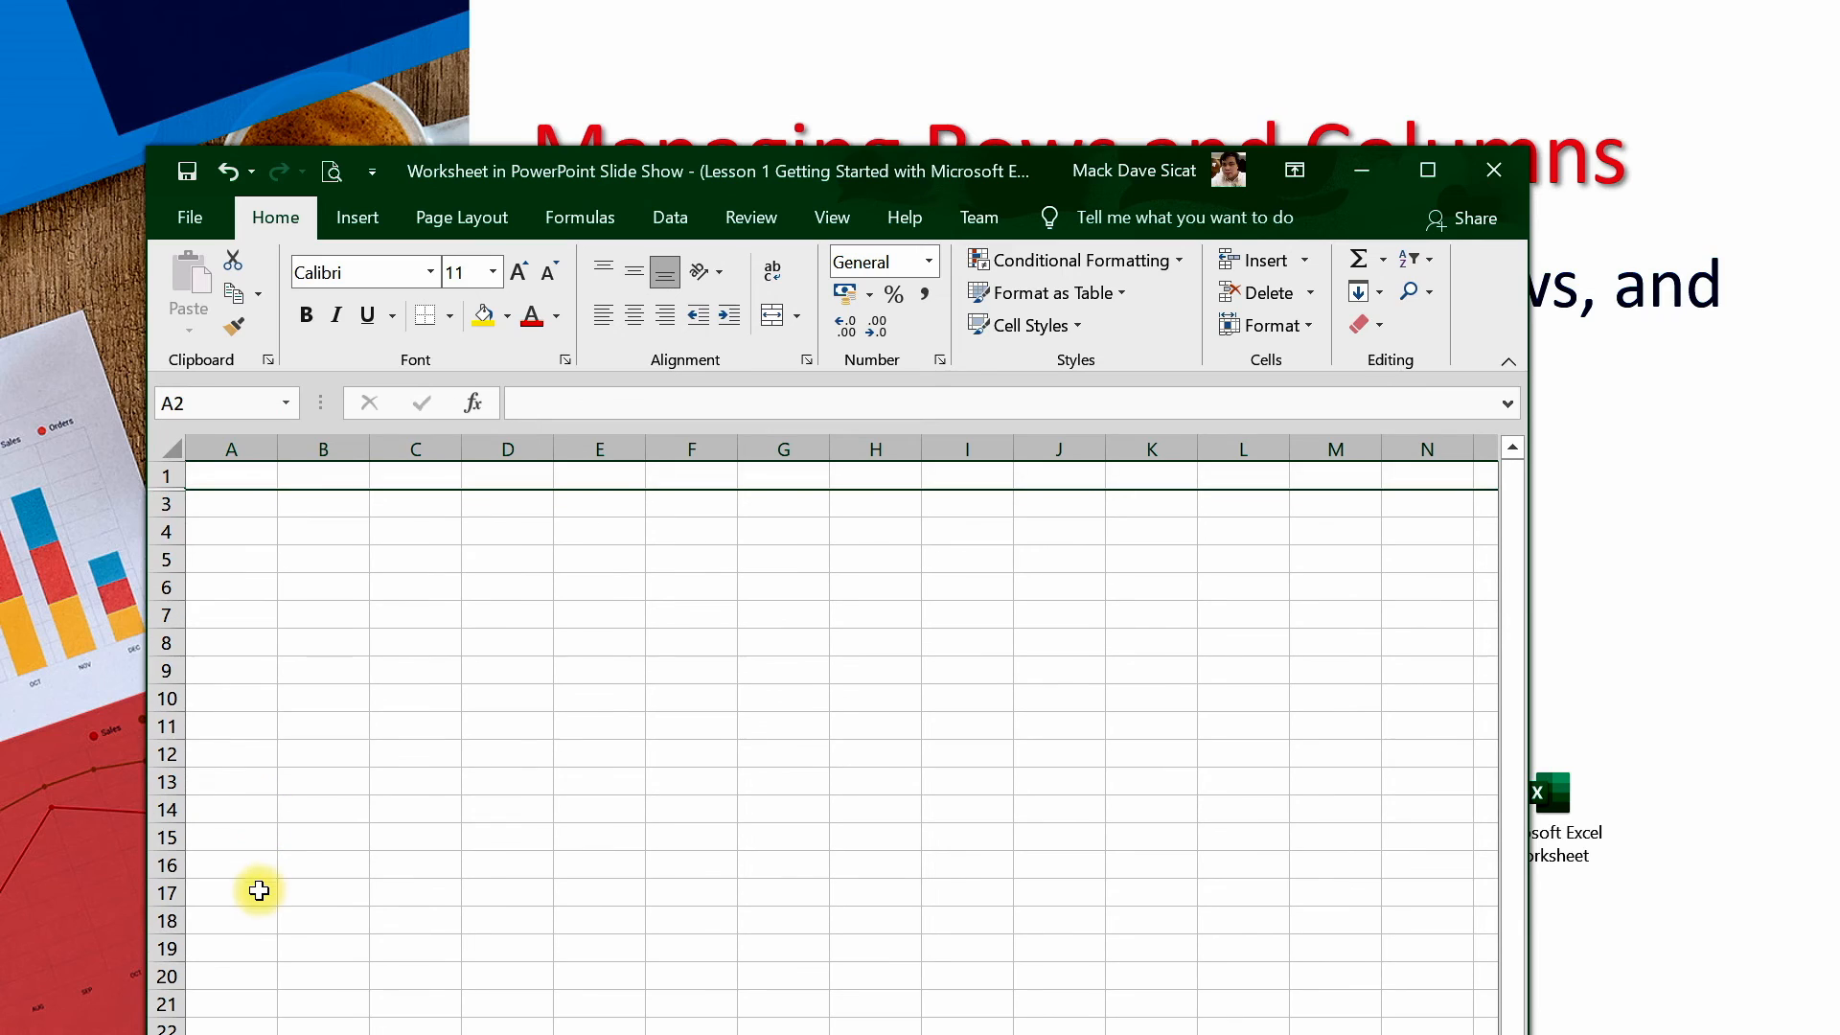
right_click(173, 491)
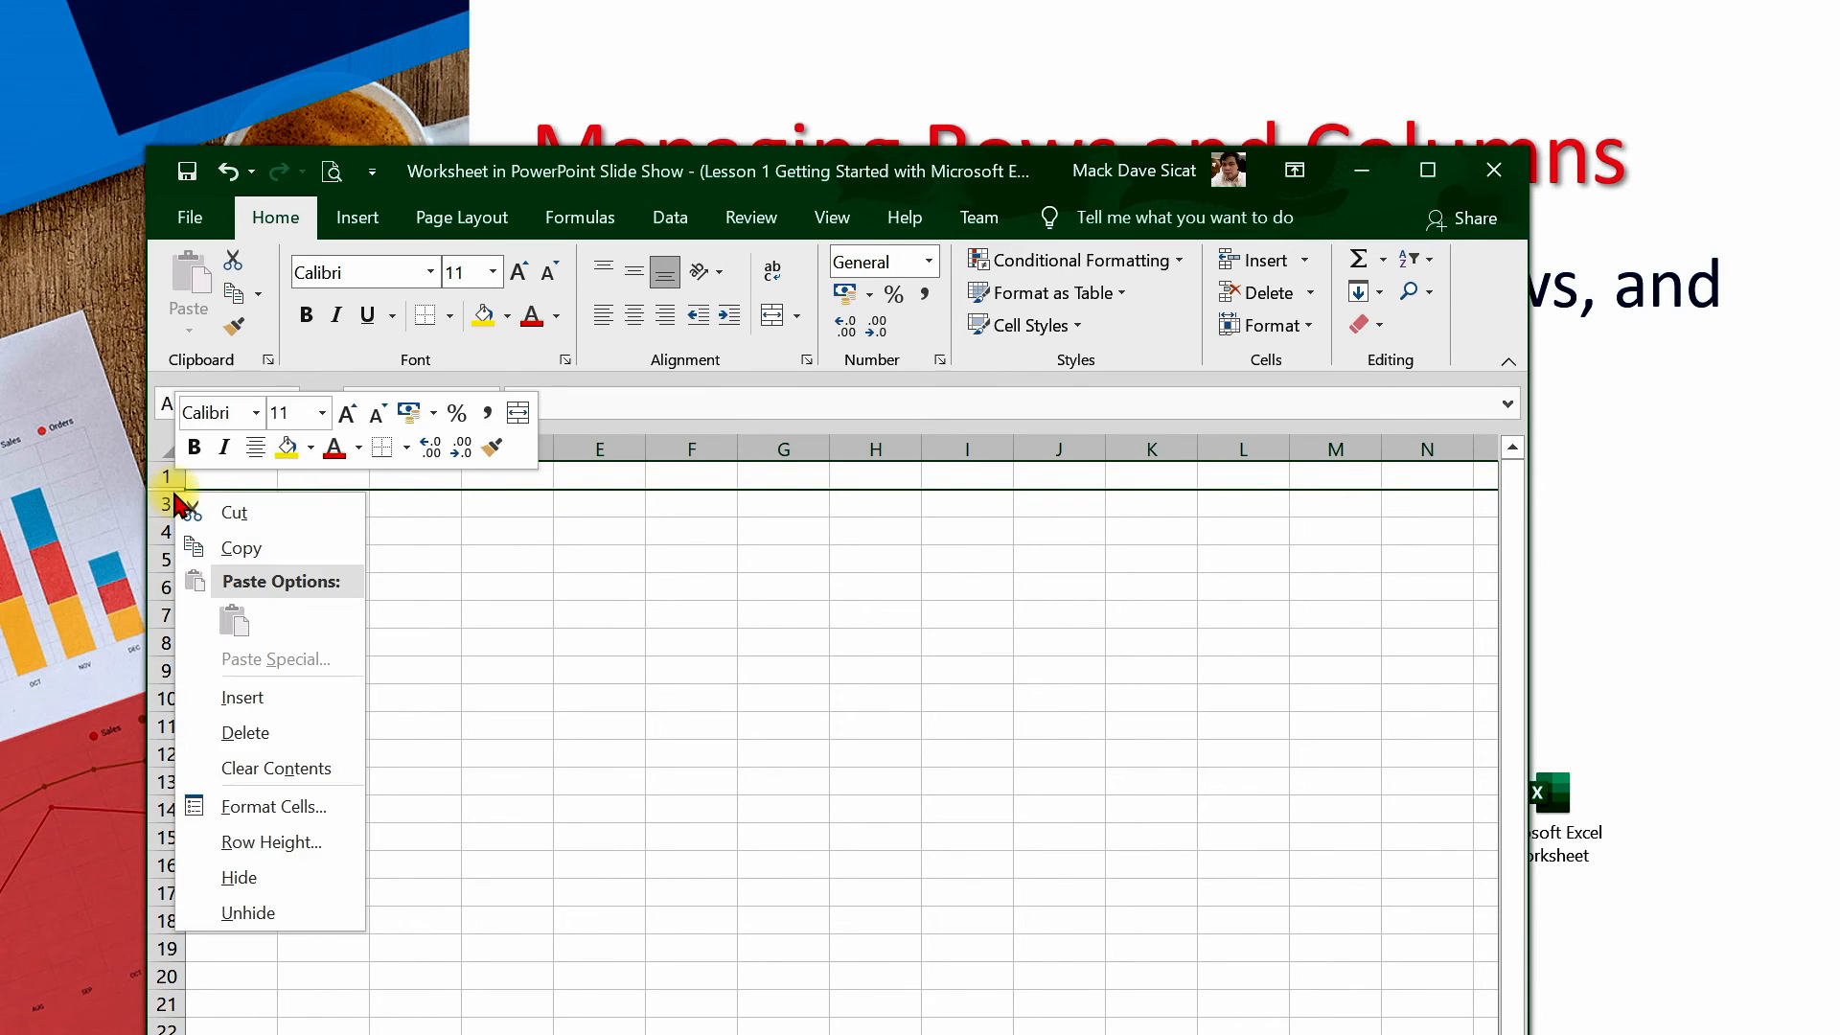
left_click(267, 911)
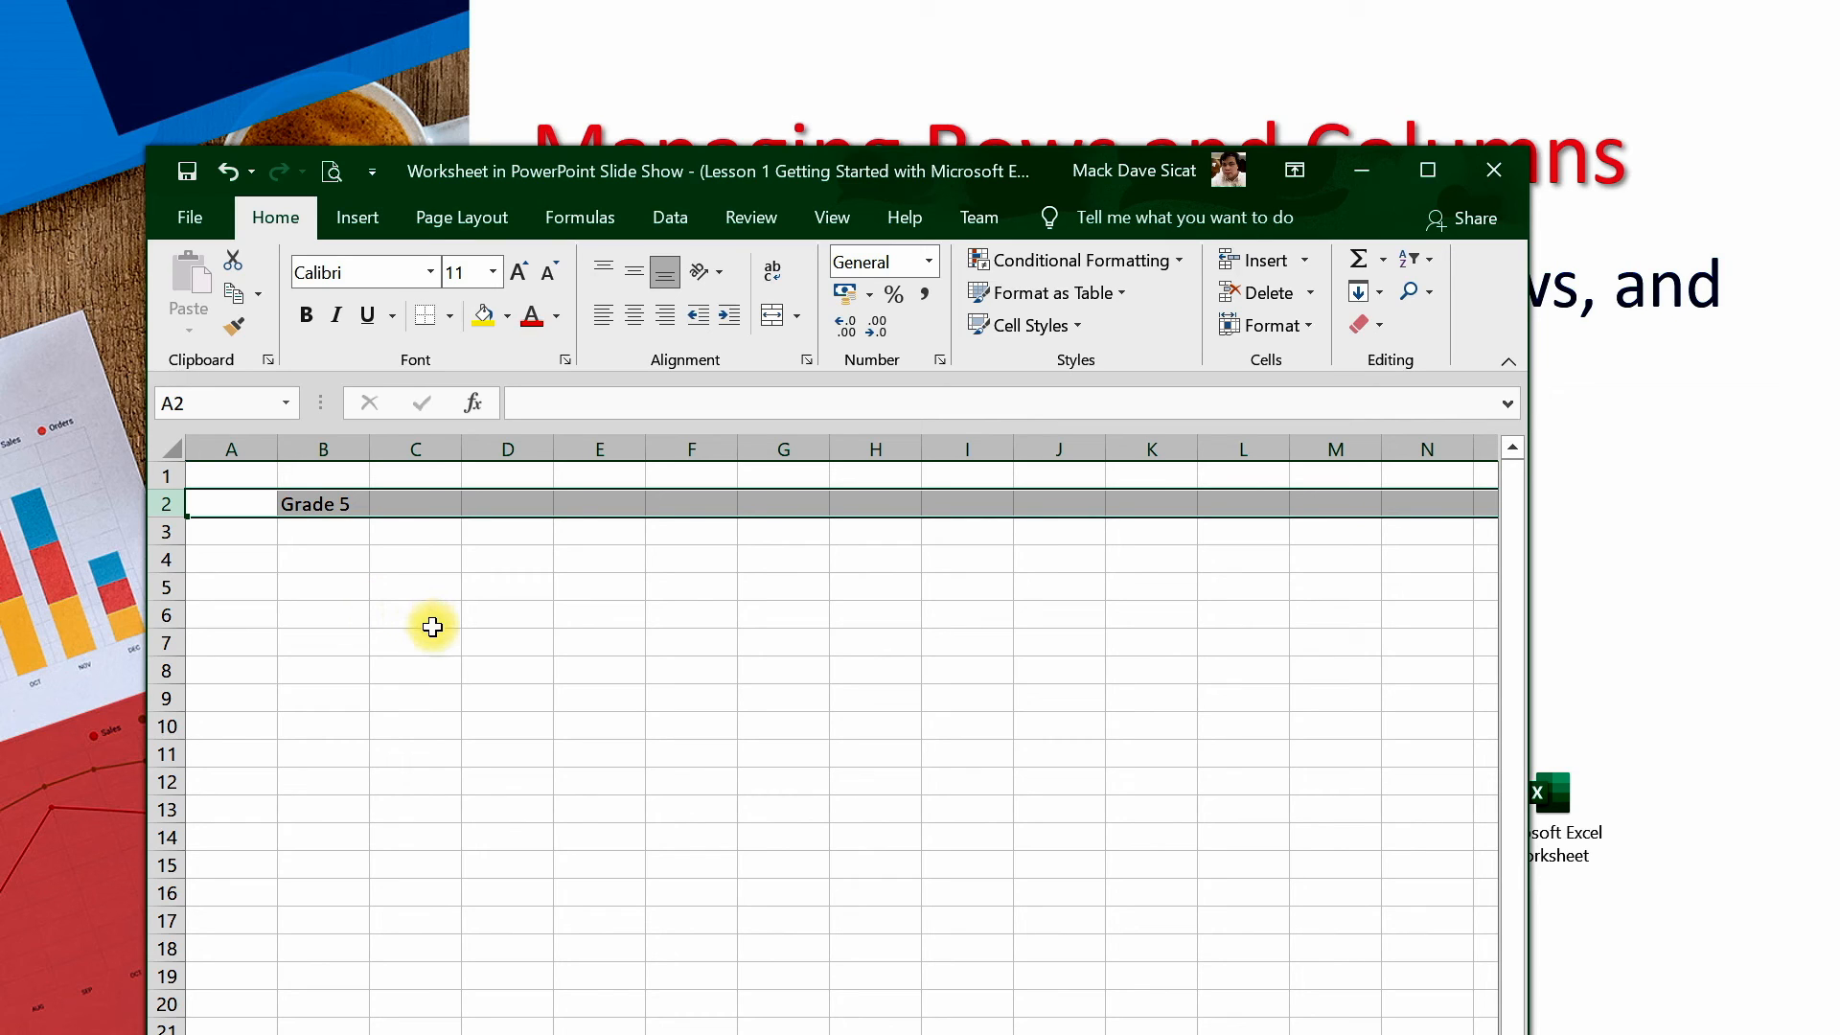
Center-align Grade 5 in cell B2 and increase the height of row 2
left_click(352, 508)
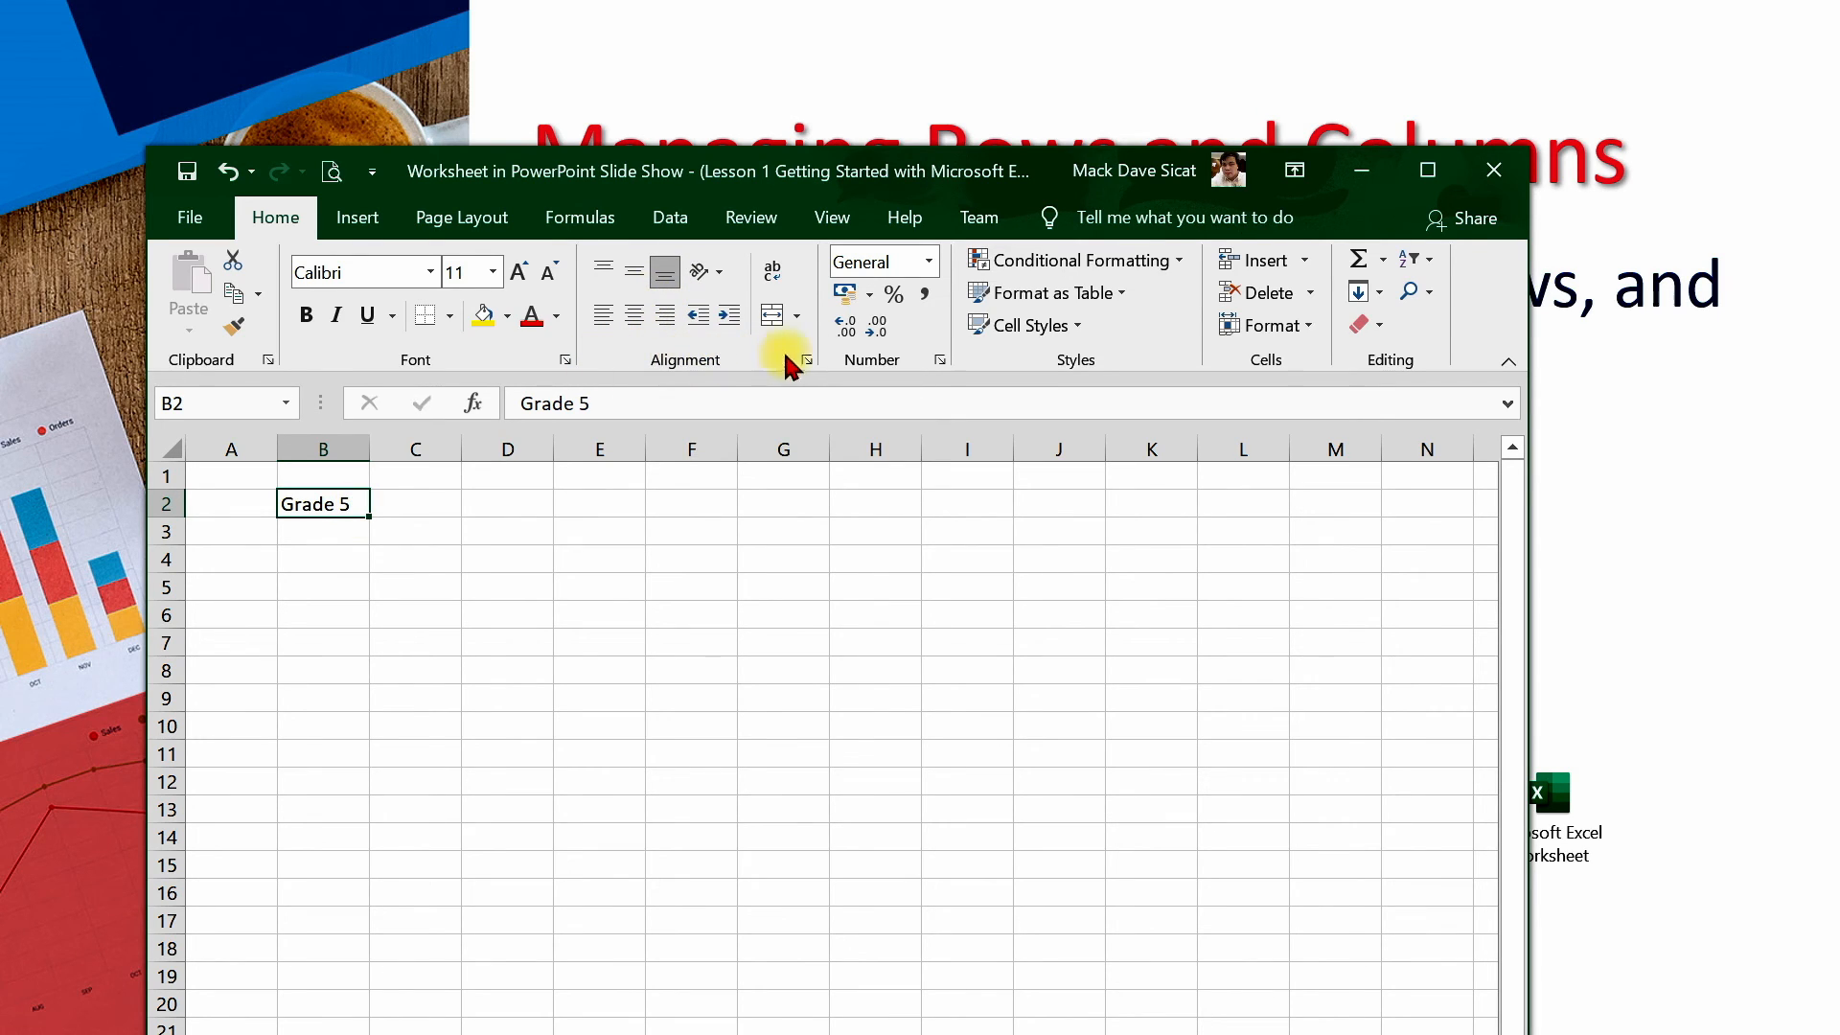
left_click(634, 320)
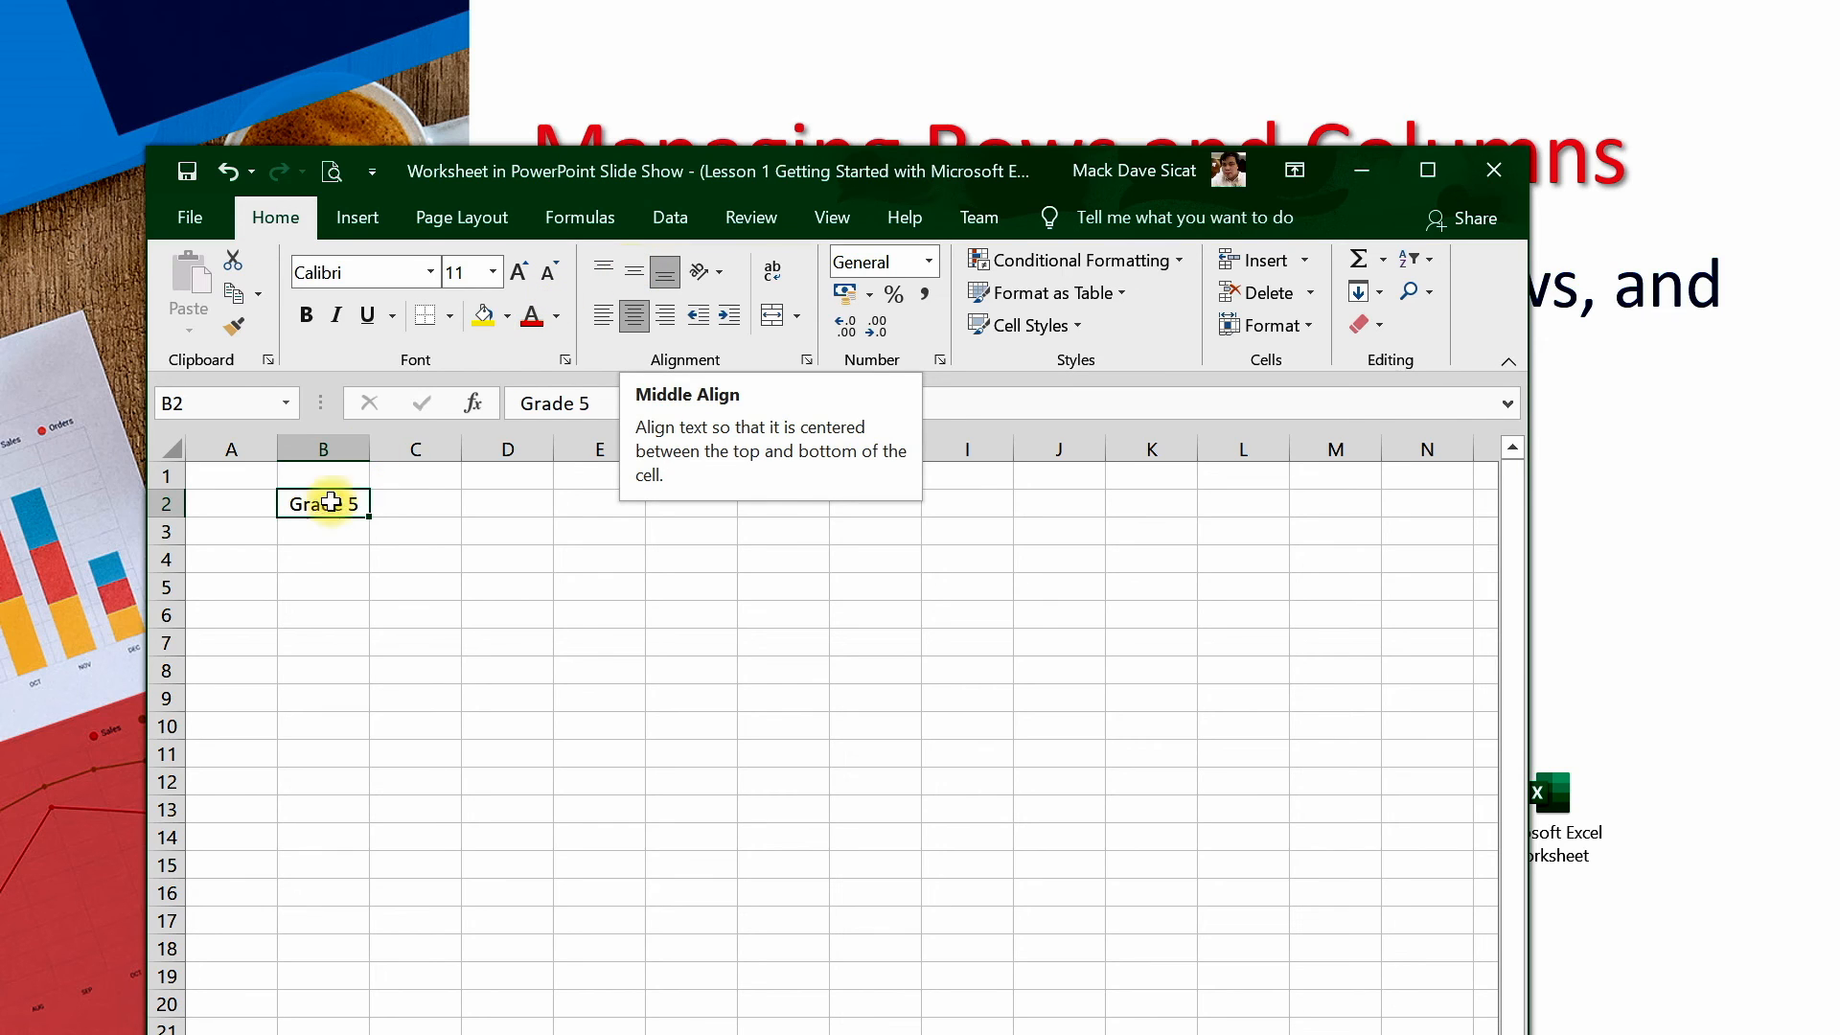
left_click_drag(168, 518, 172, 568)
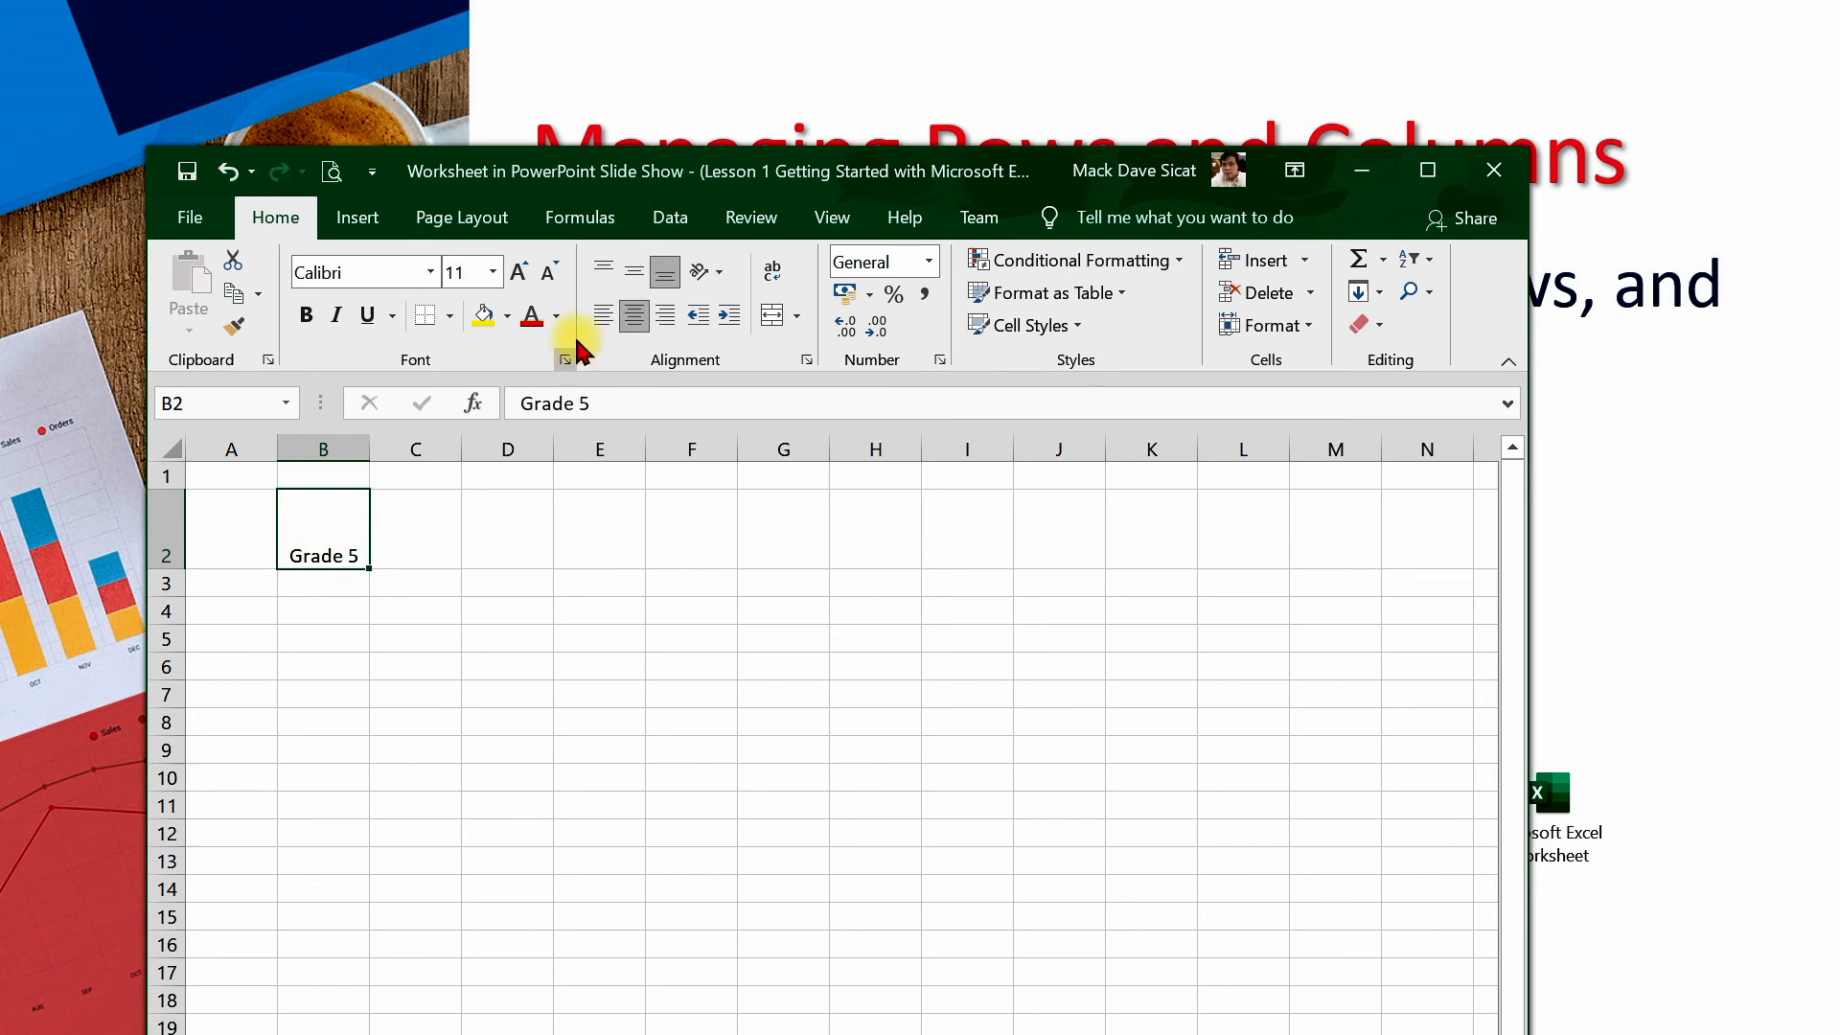
Align Grade 5 to the vertical middle of cell B2
left_click(636, 277)
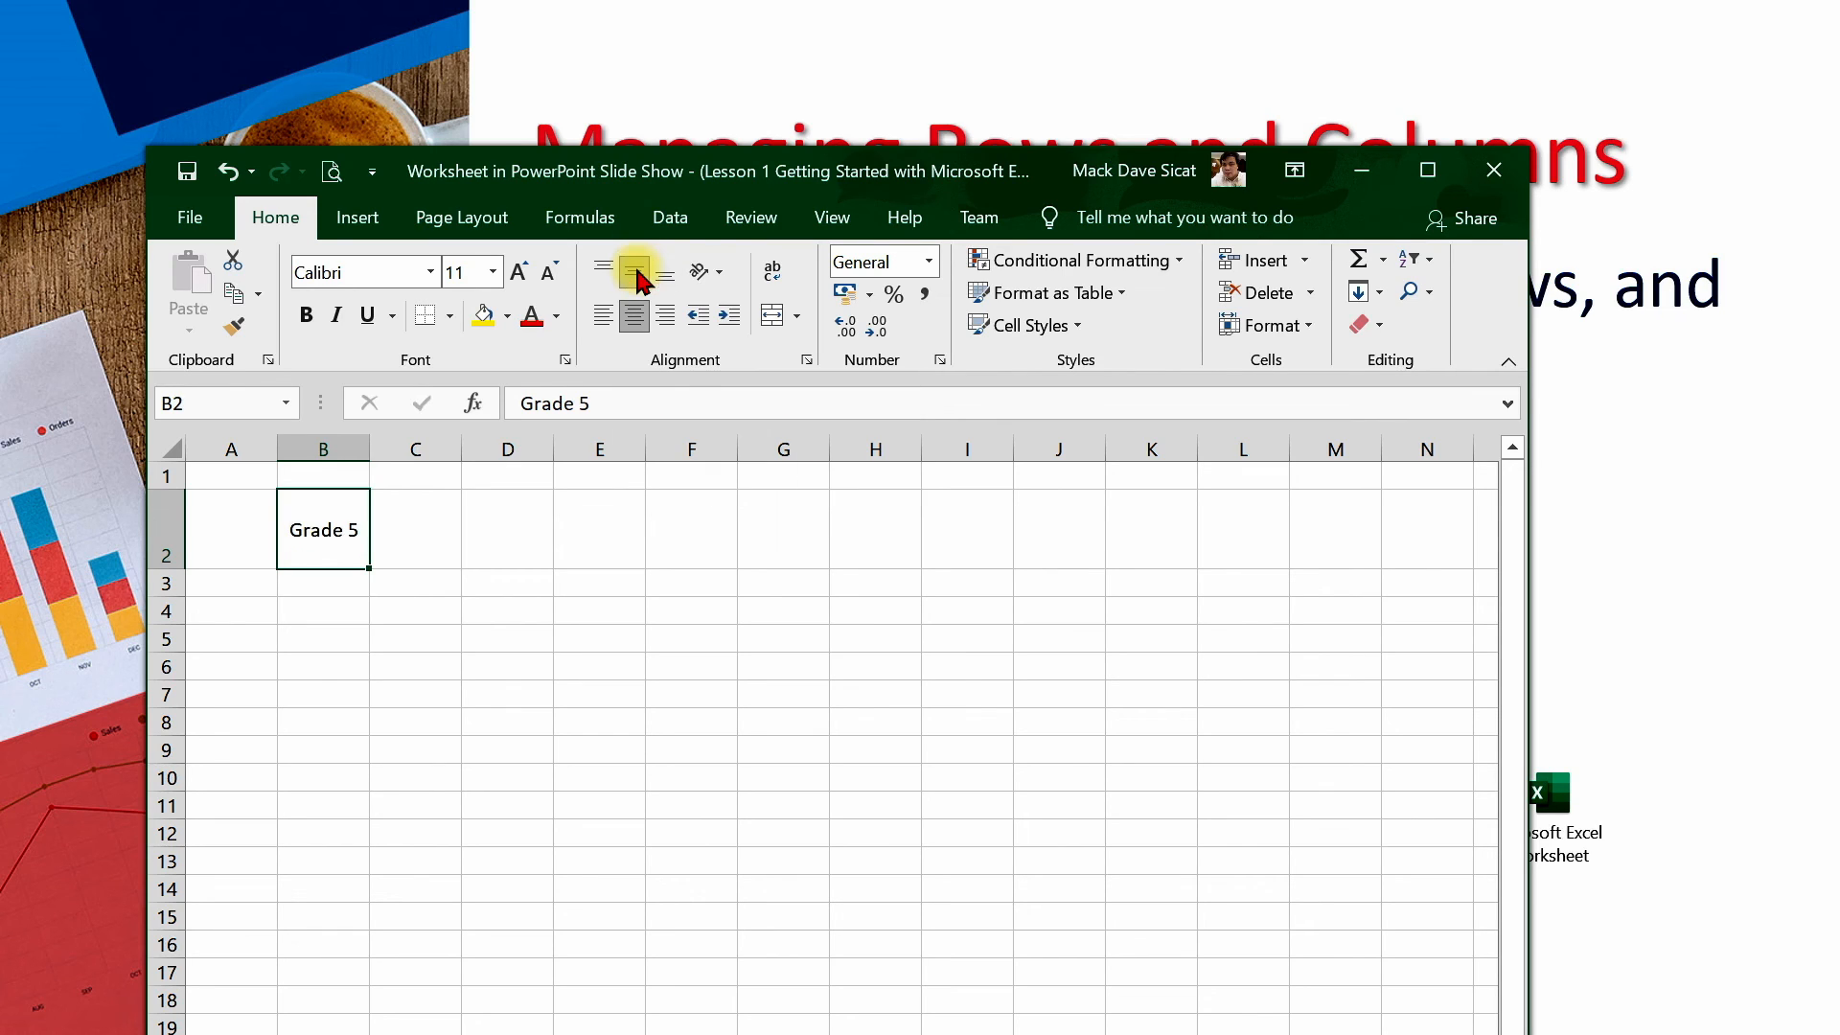
left_click(475, 648)
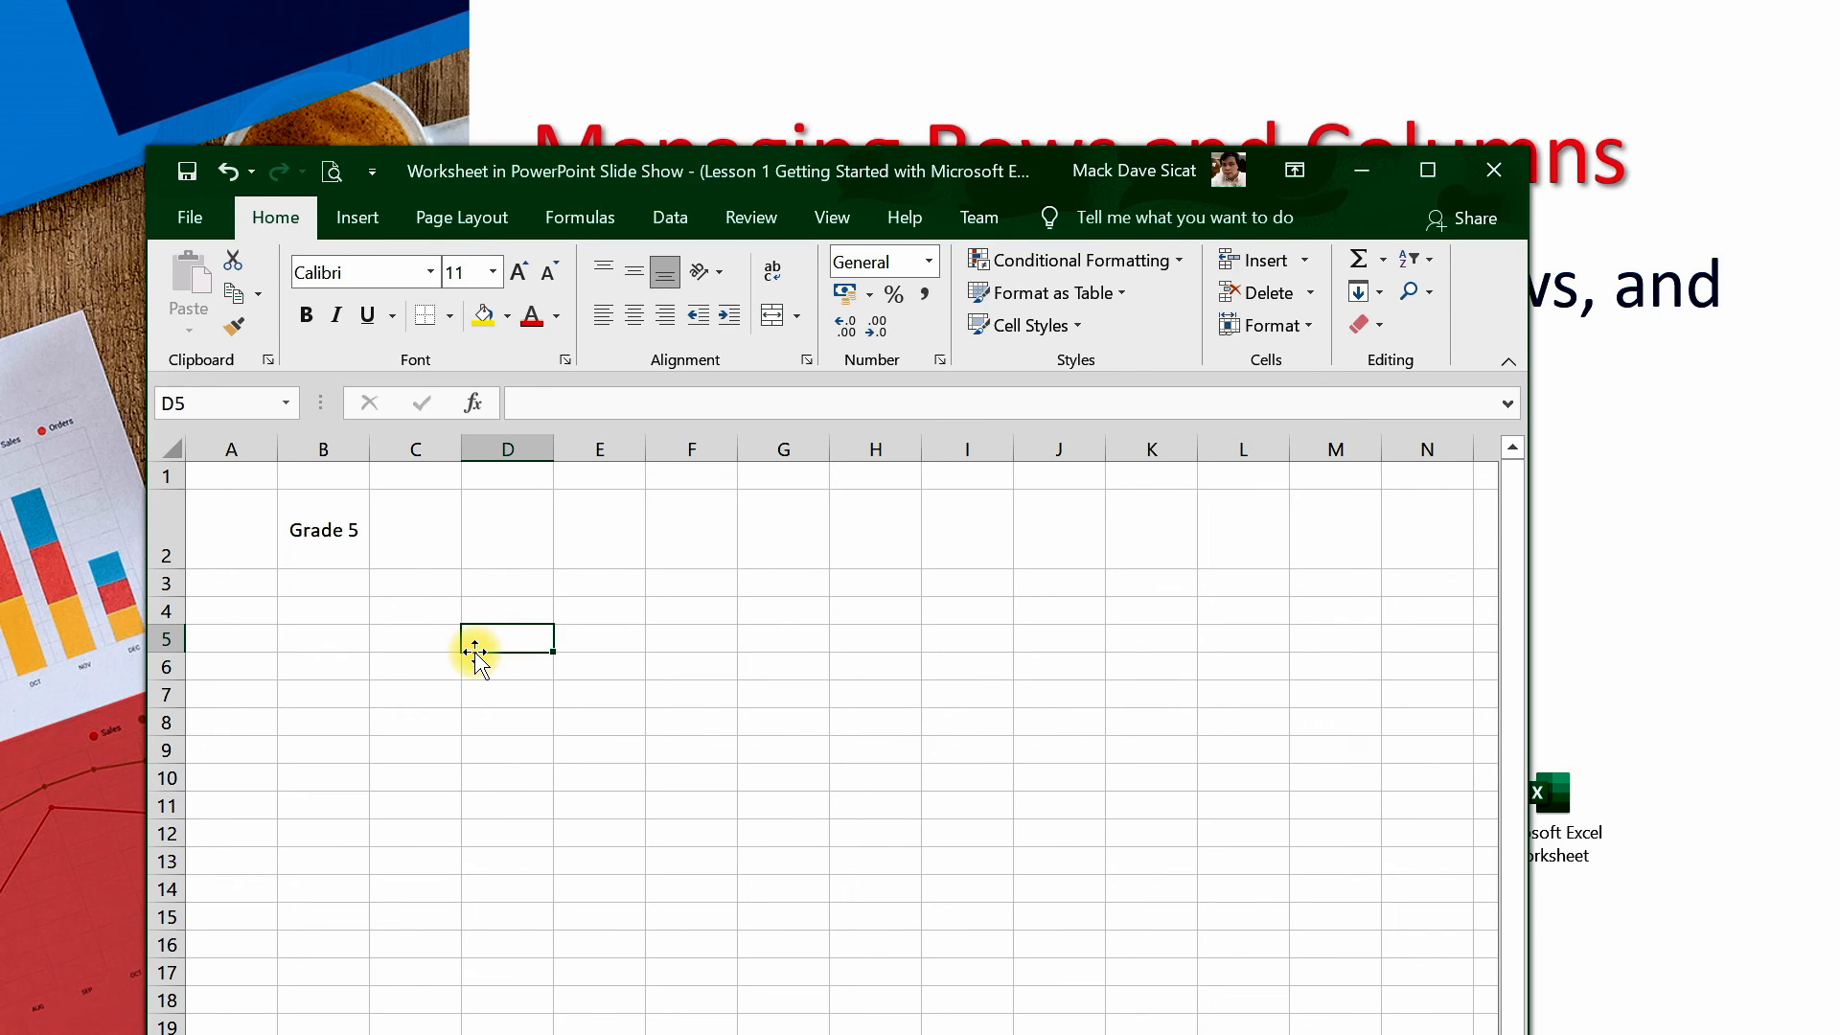
left_click(329, 534)
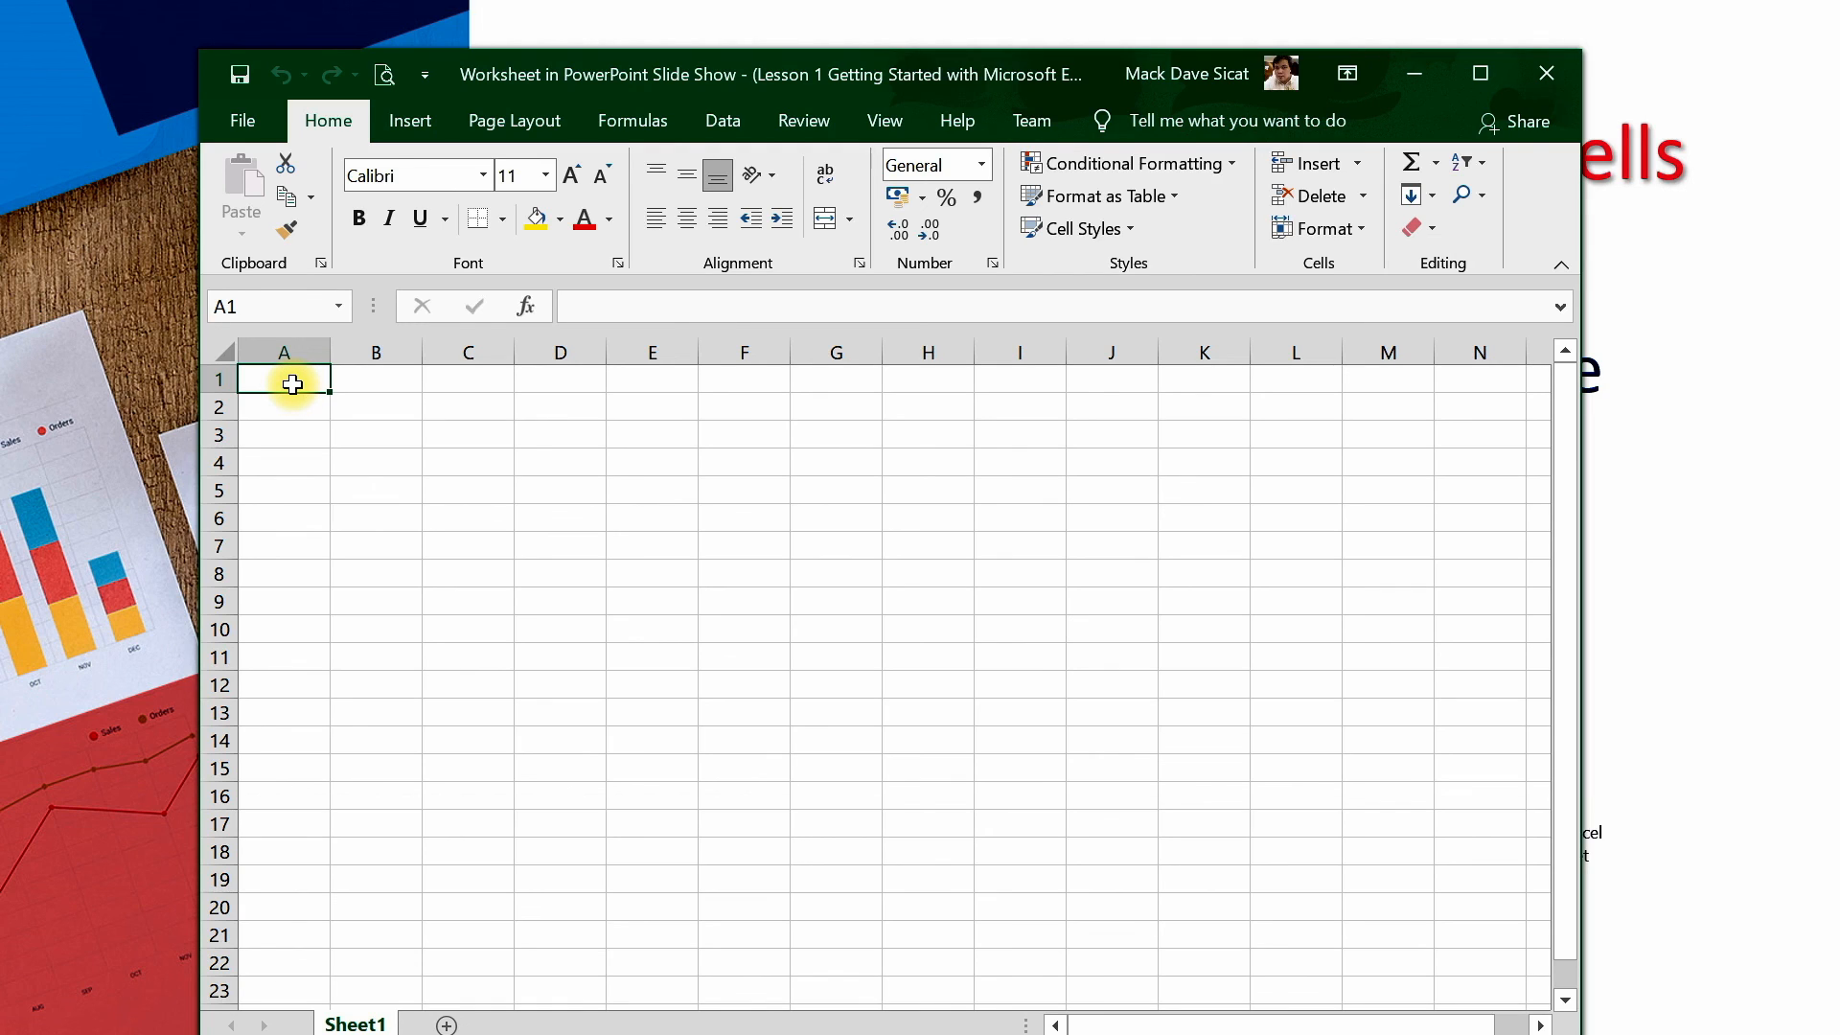
Practice selecting cell ranges by dragging across row 1 and down the worksheet
left_click_drag(293, 384, 545, 378)
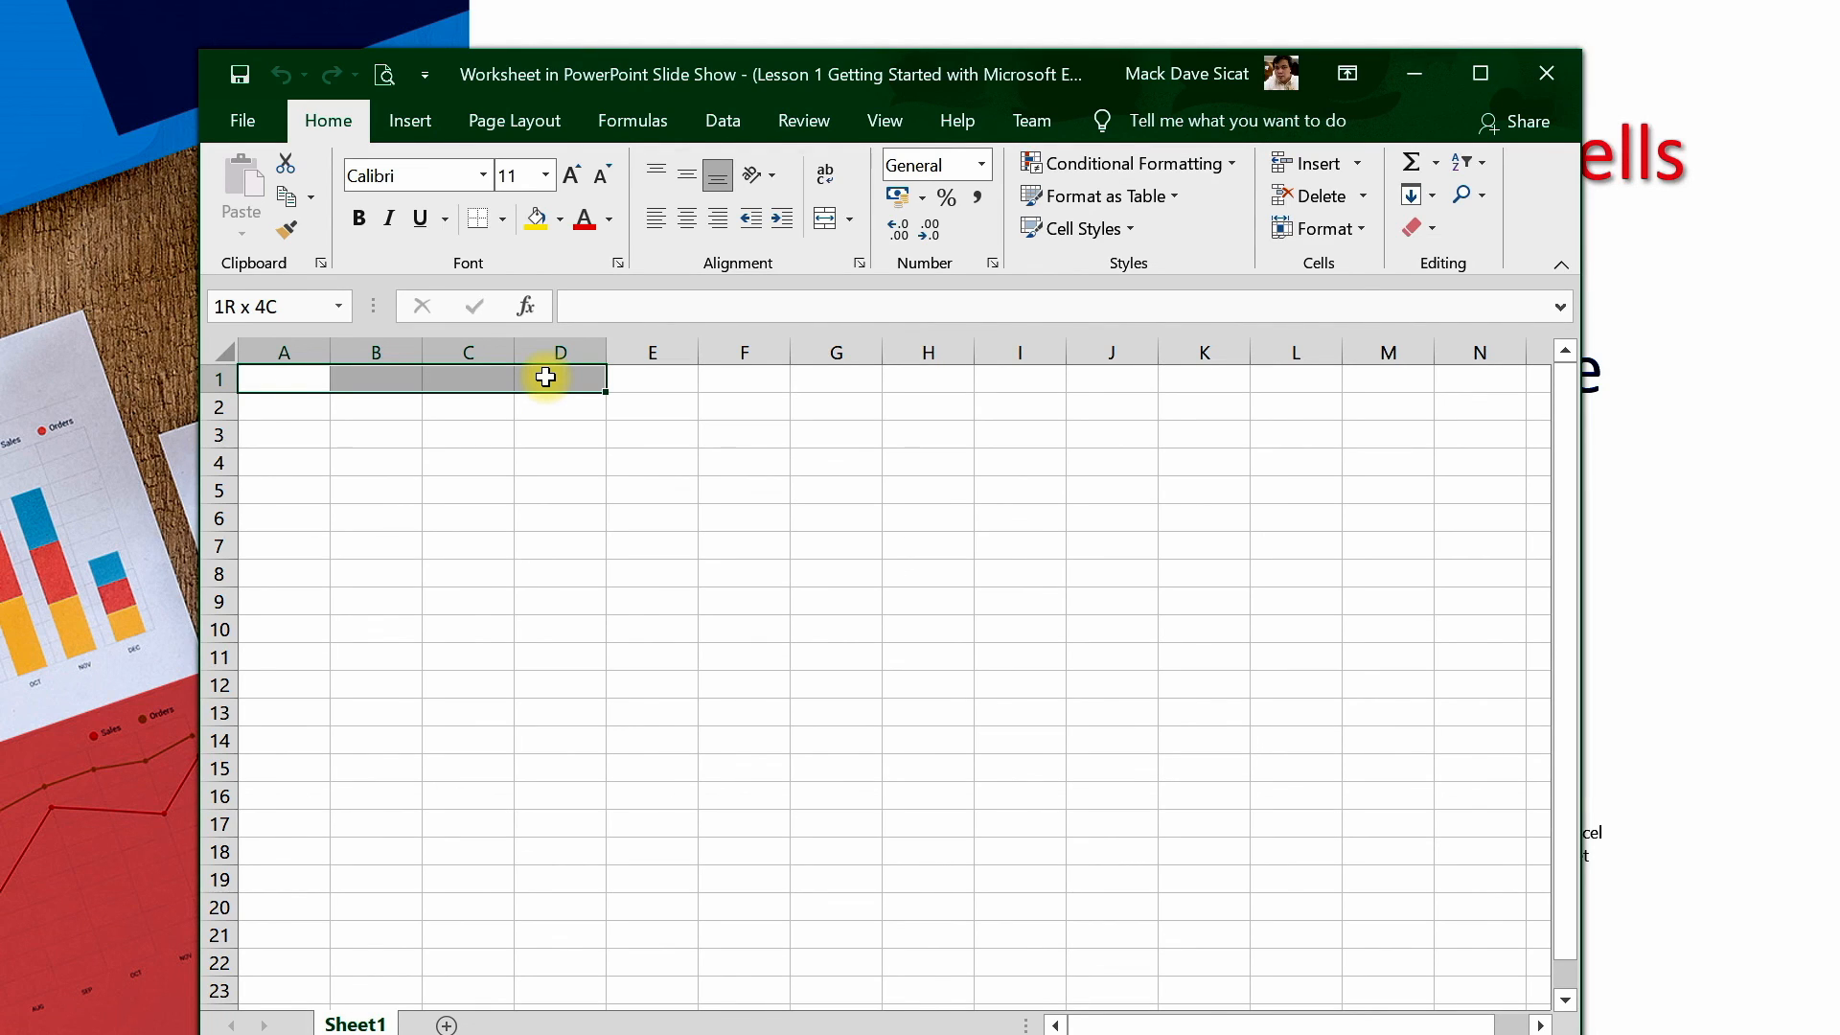
left_click_drag(546, 378, 308, 620)
left_click(425, 517)
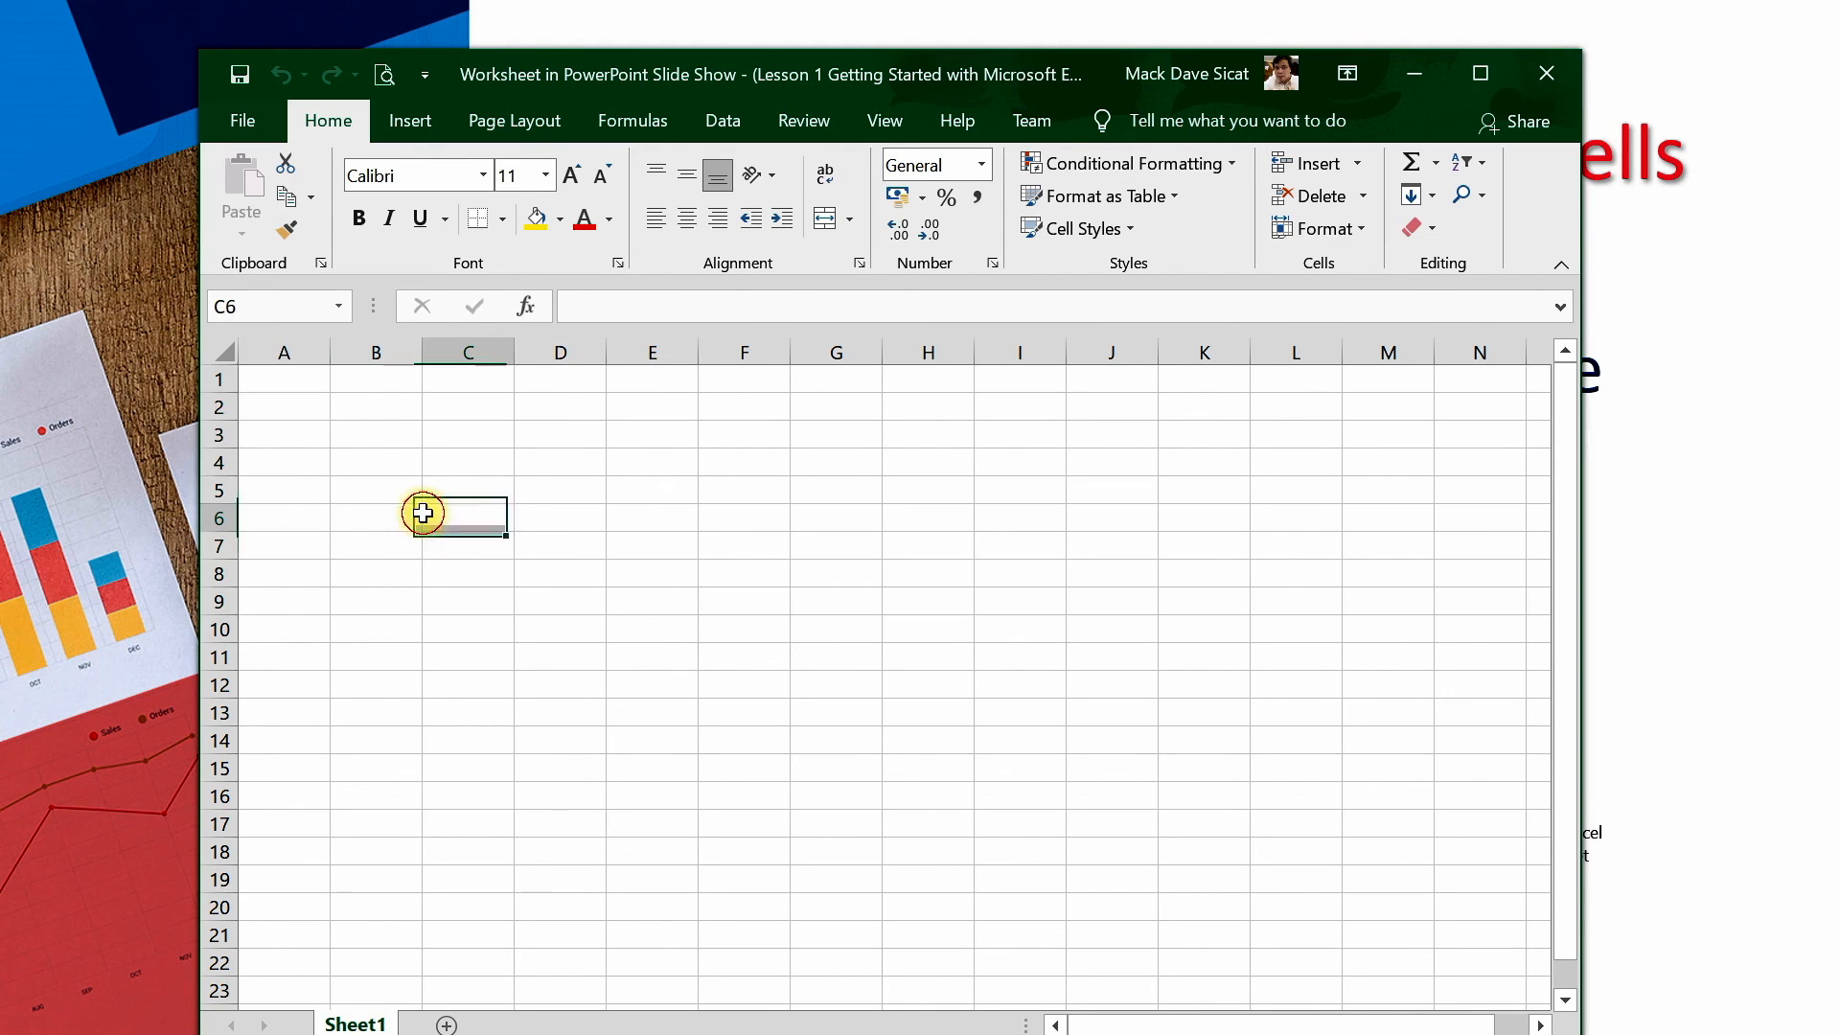
Merge and center cells A1 through E1, then undo the merge
left_click_drag(286, 385, 637, 372)
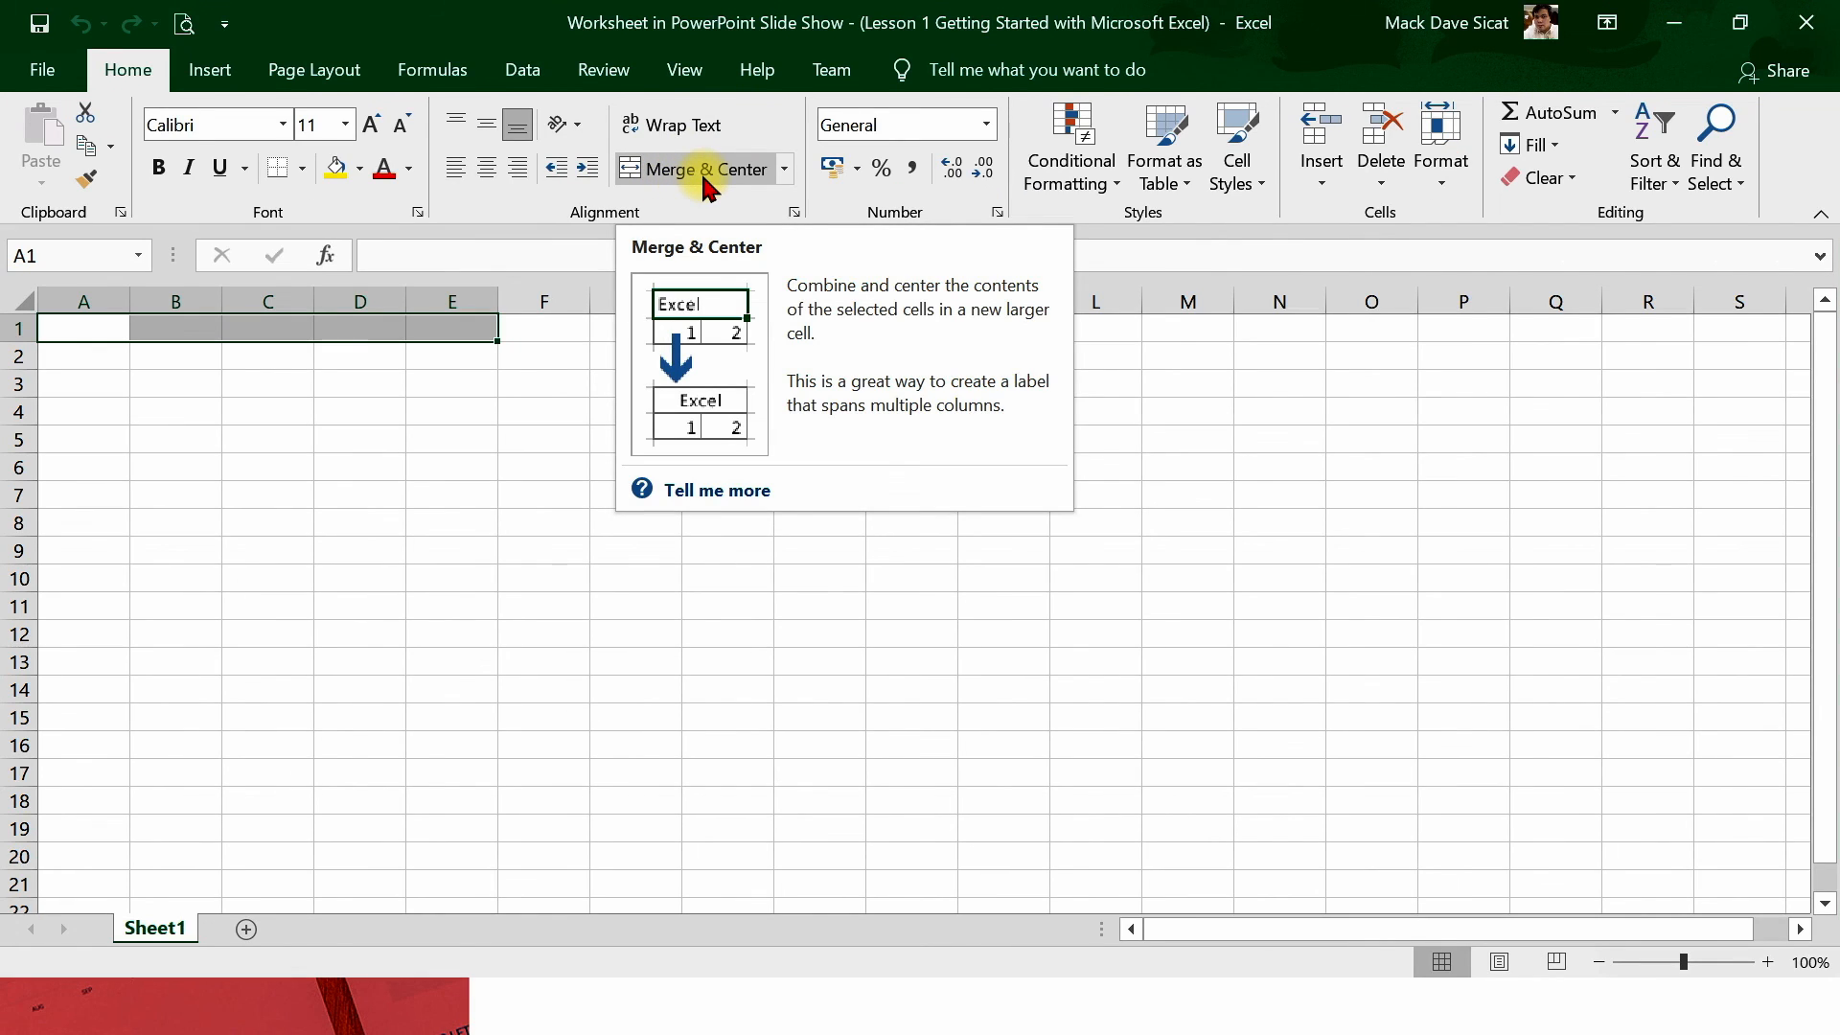
left_click(784, 171)
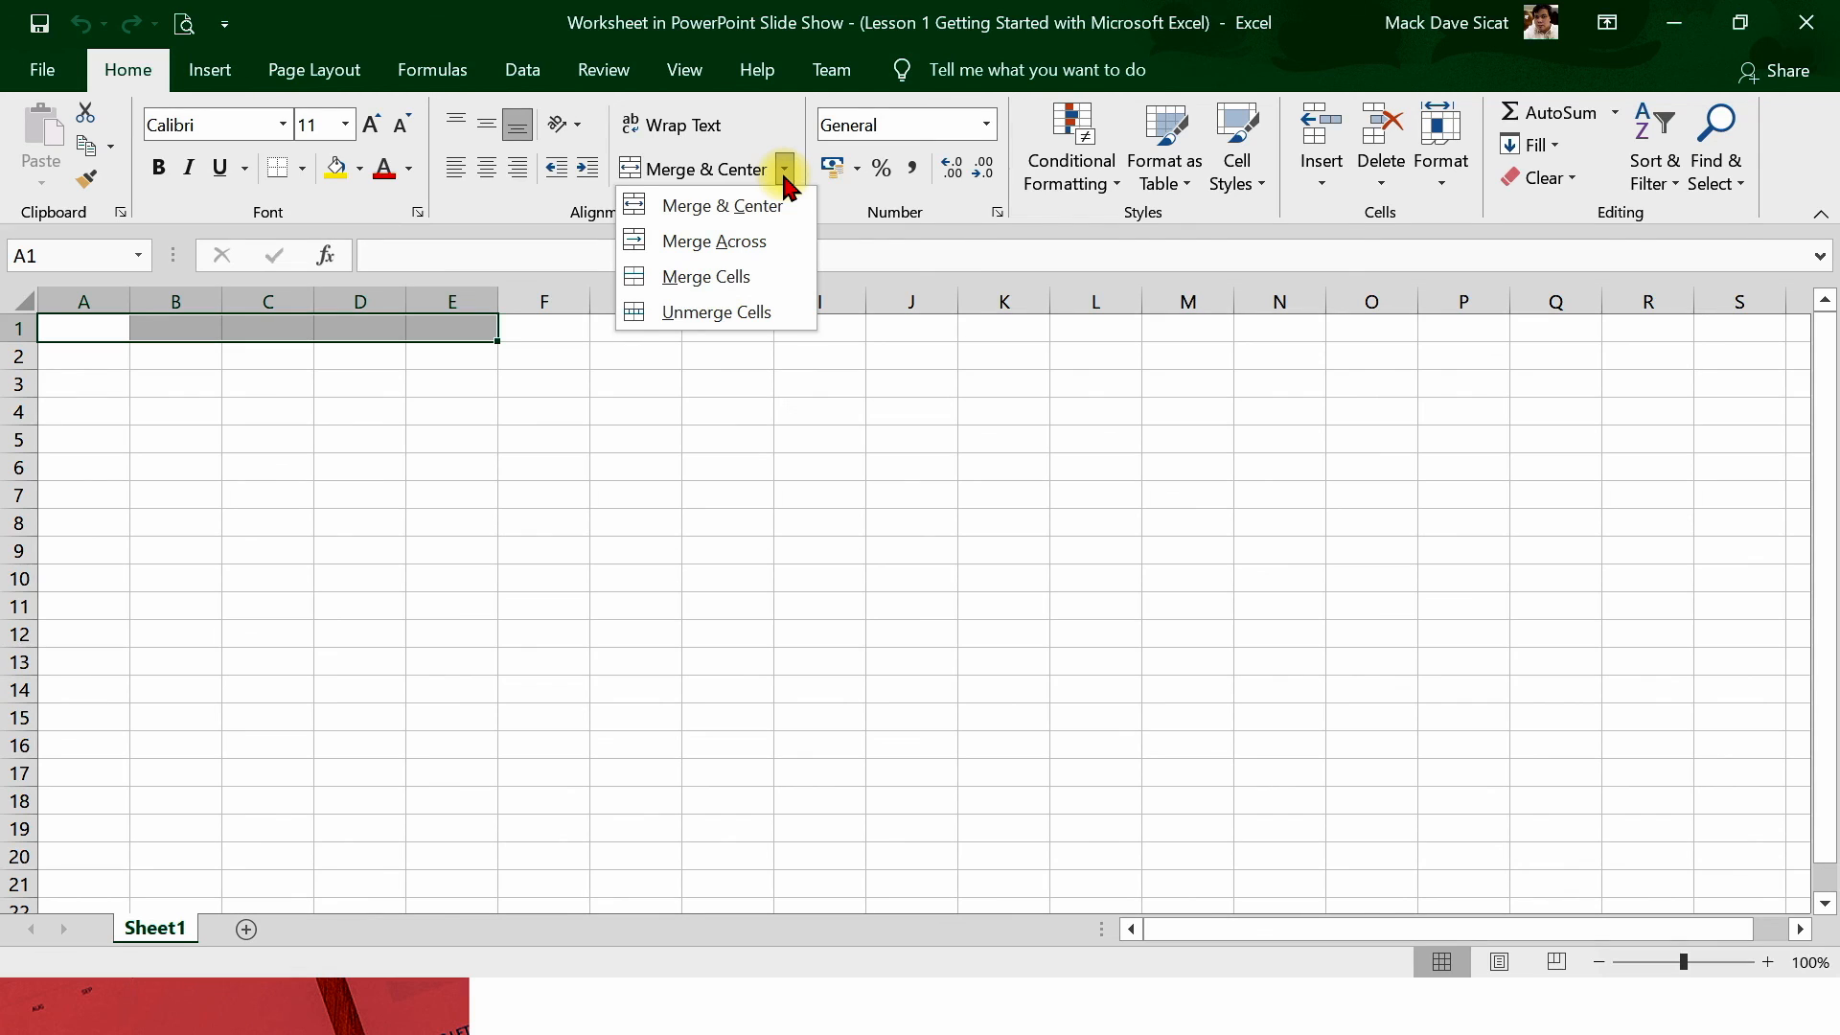
left_click(784, 170)
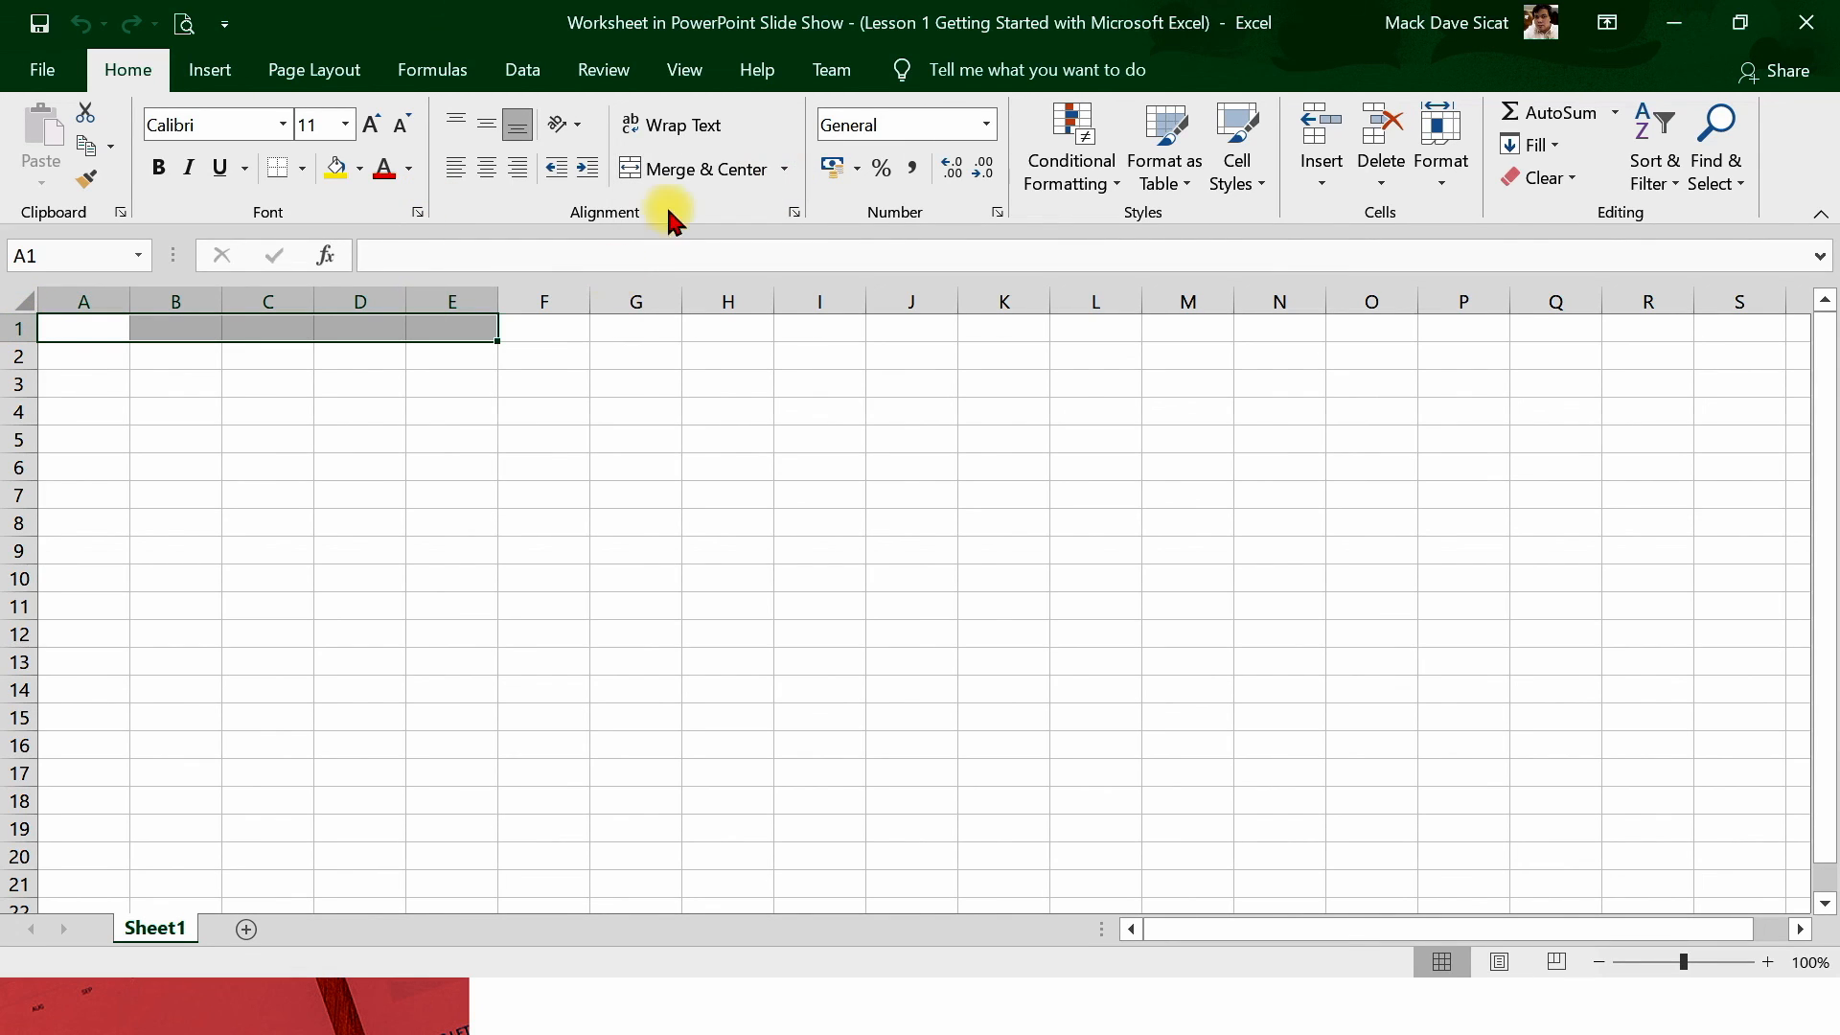
left_click(696, 178)
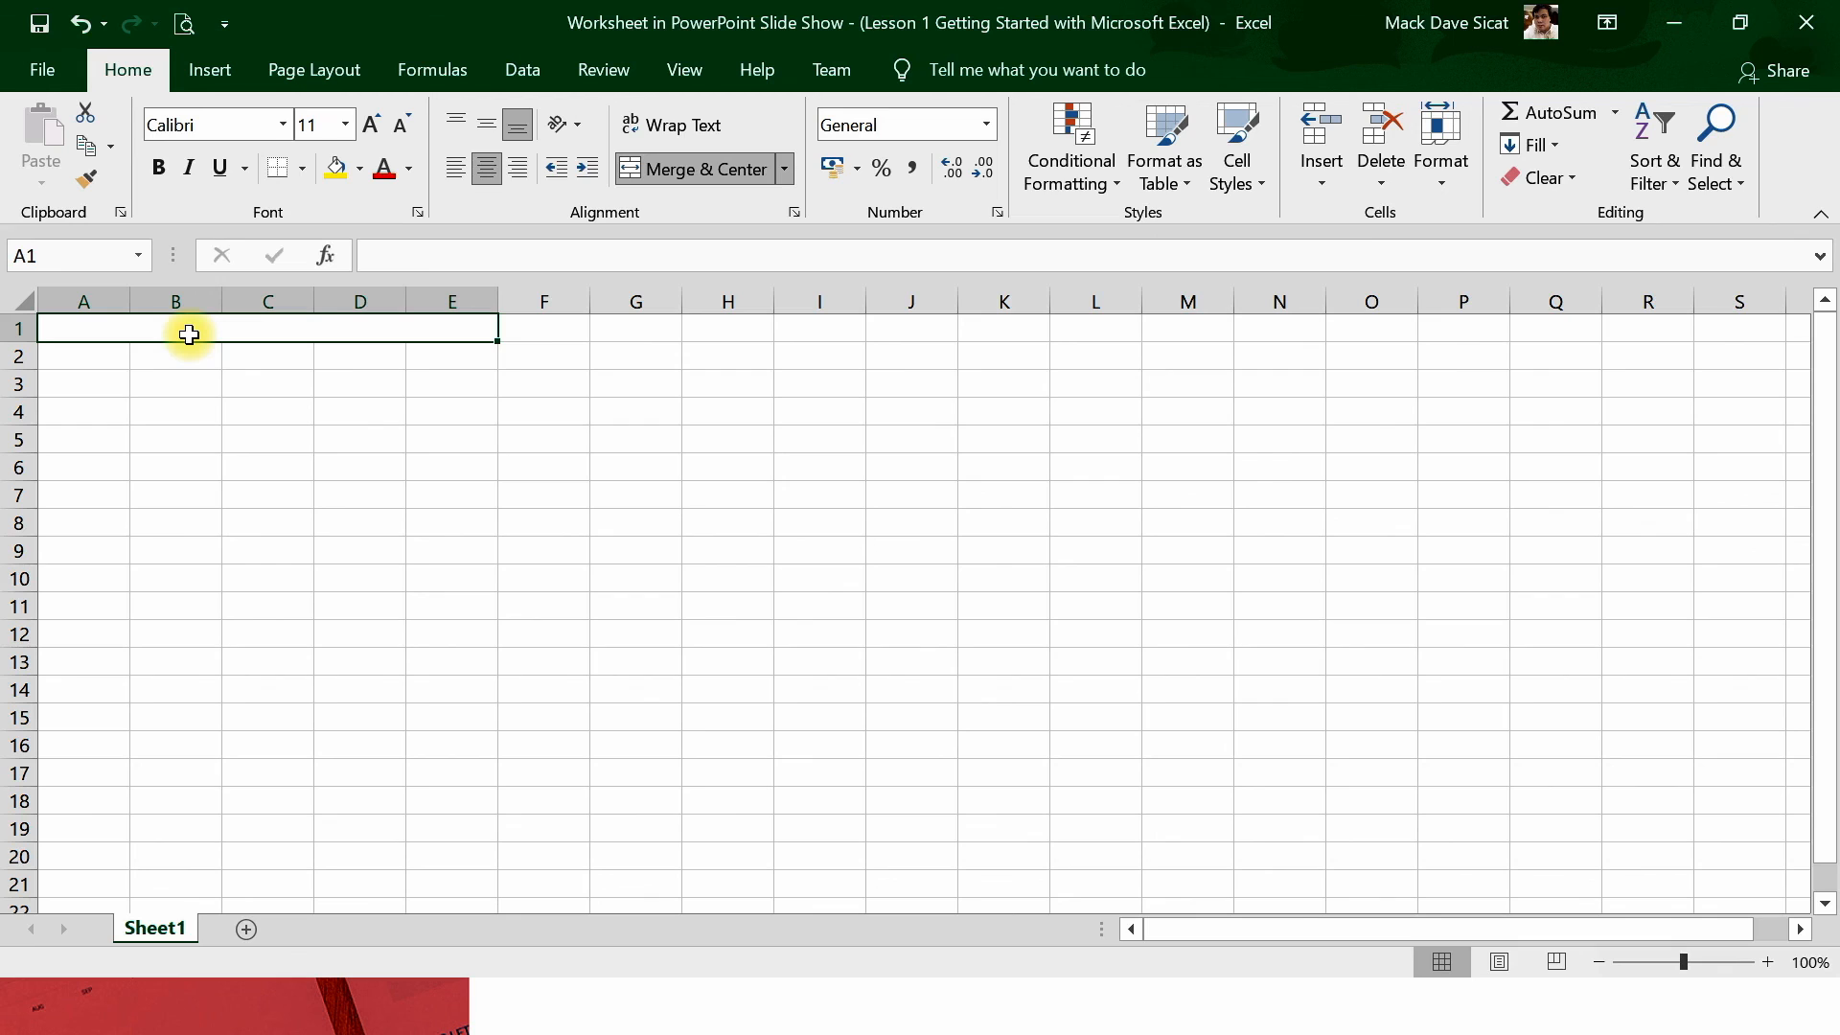
key("ctrl+z")
Merge and center cells A1 through A10 in column A
left_click_drag(86, 329, 107, 585)
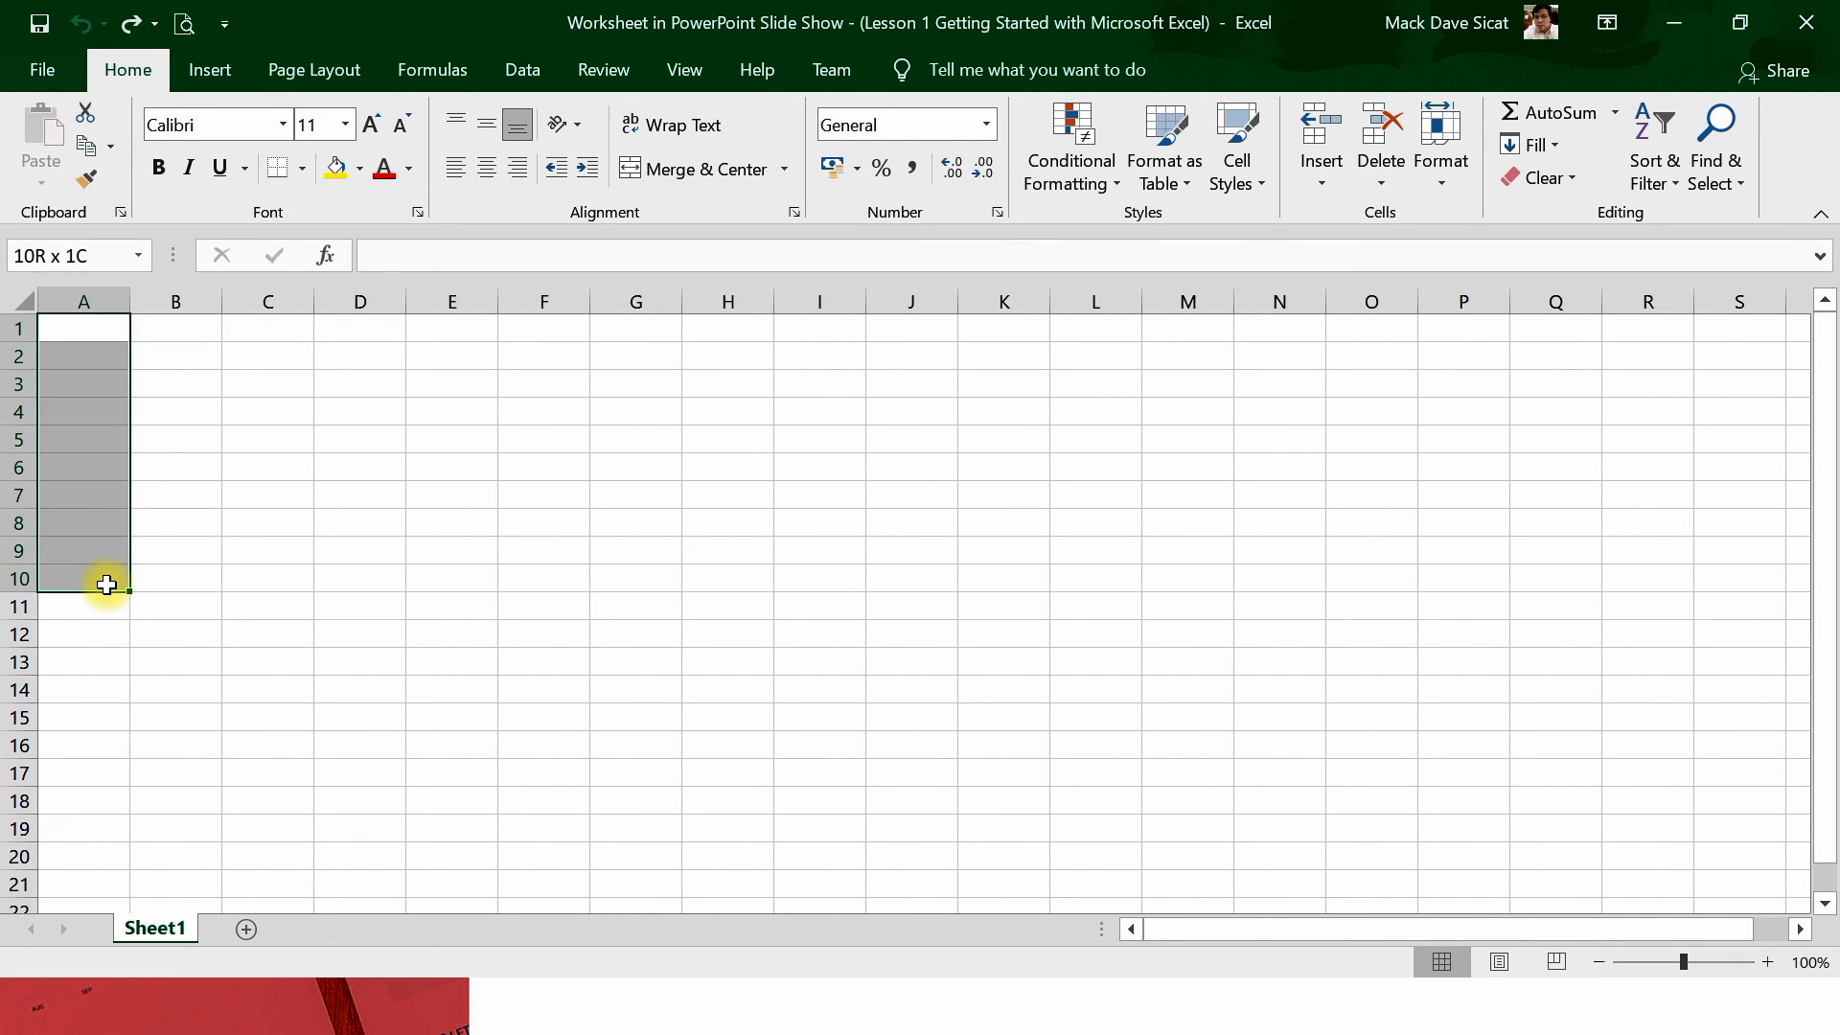
left_click(697, 176)
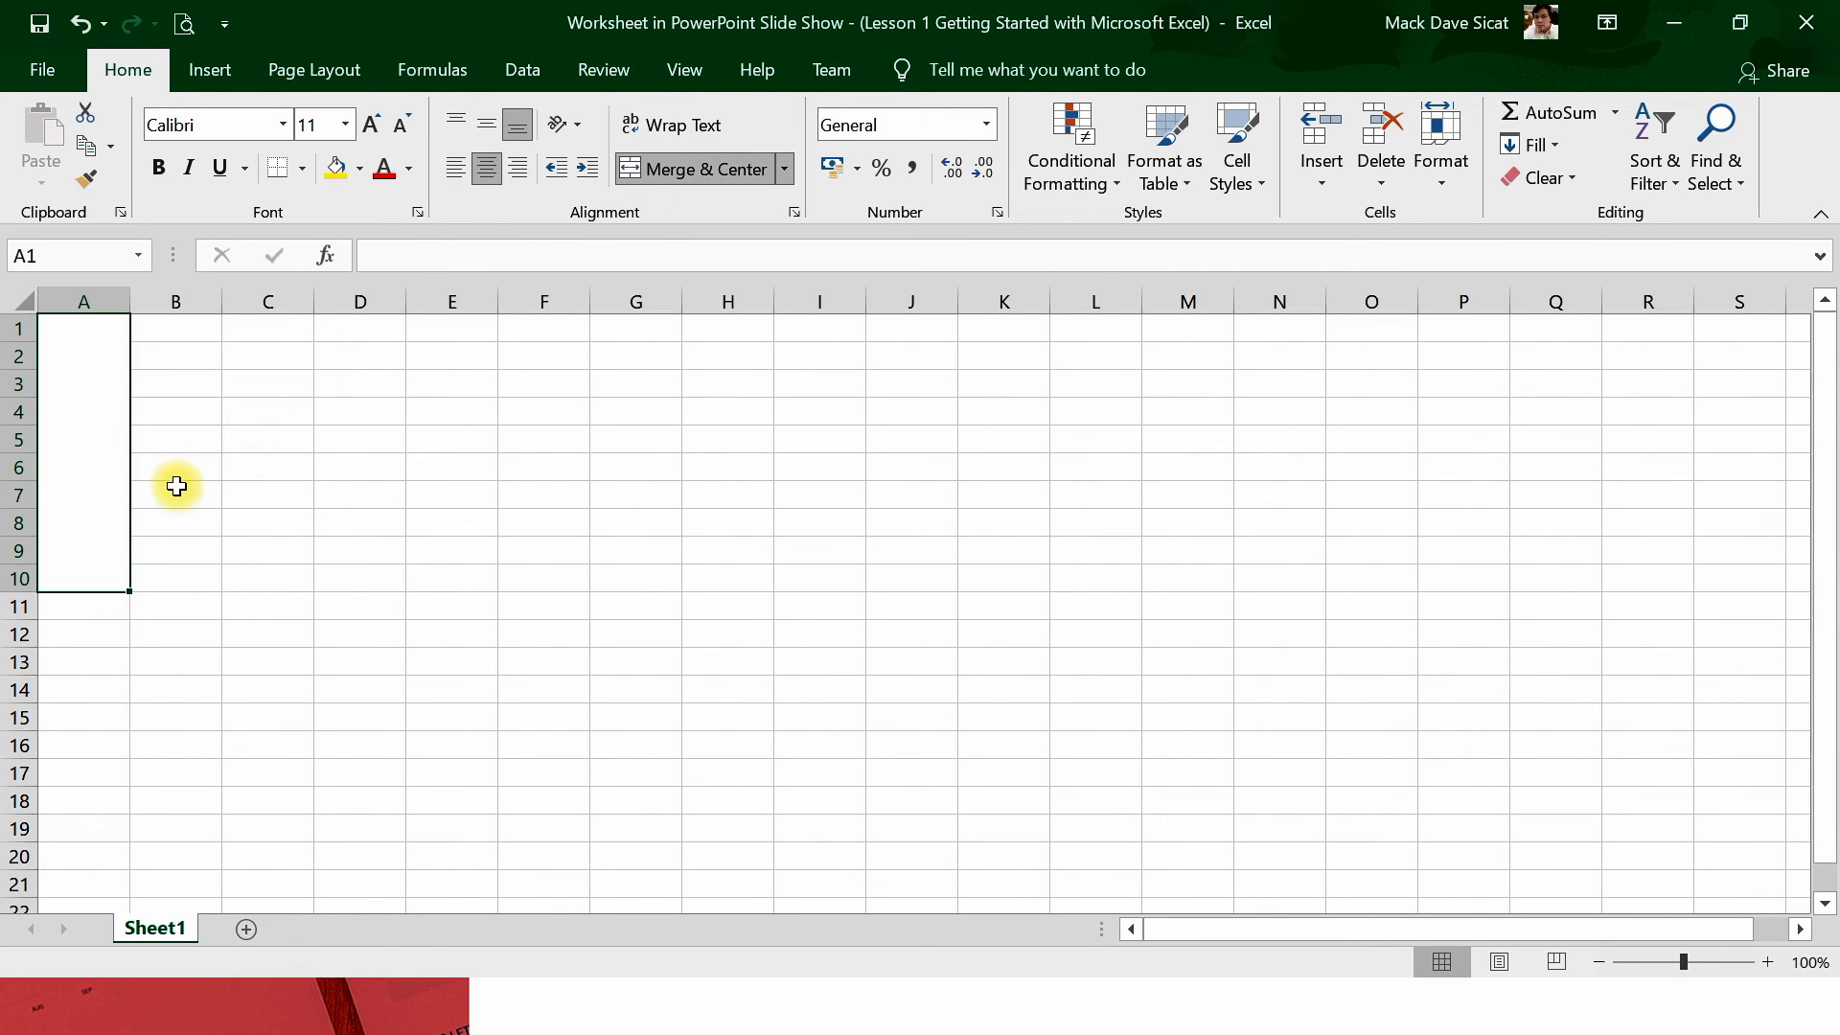